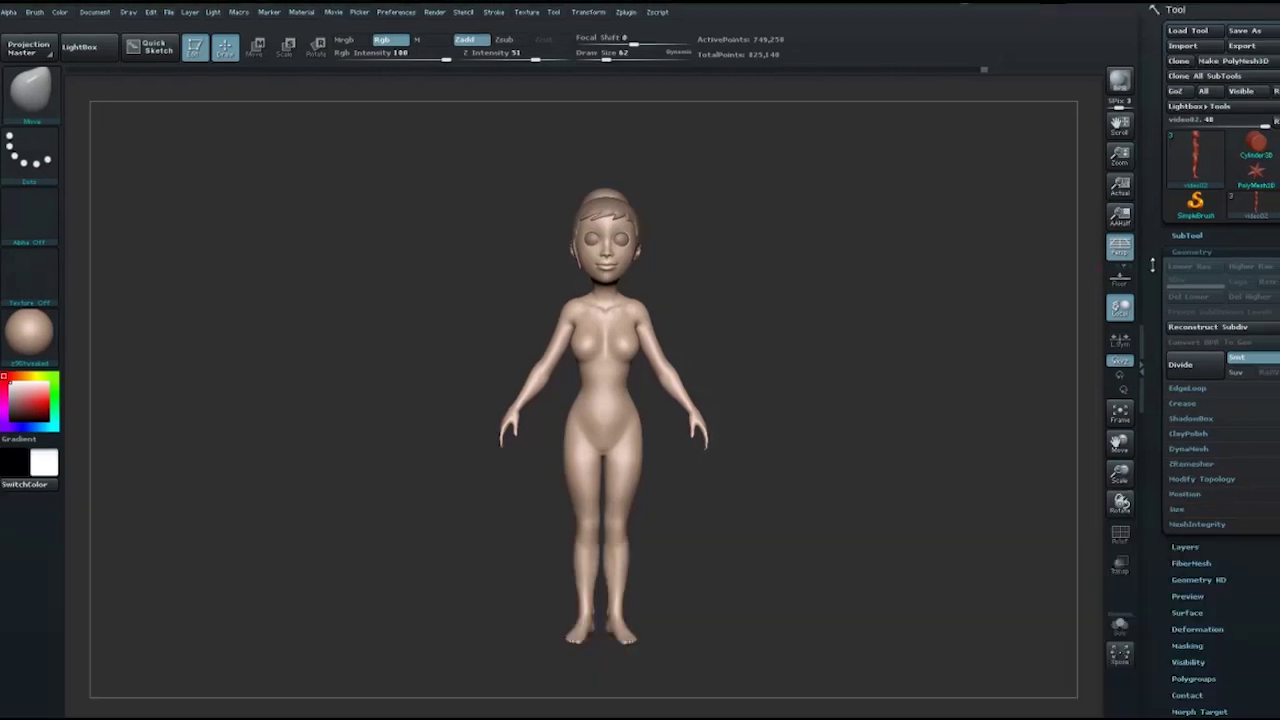
- Select the ZRemesherGuides brush at Draw Size 1 and mark dotted guides around one eye, cheek and lips
scroll(1155, 266, "down", 5)
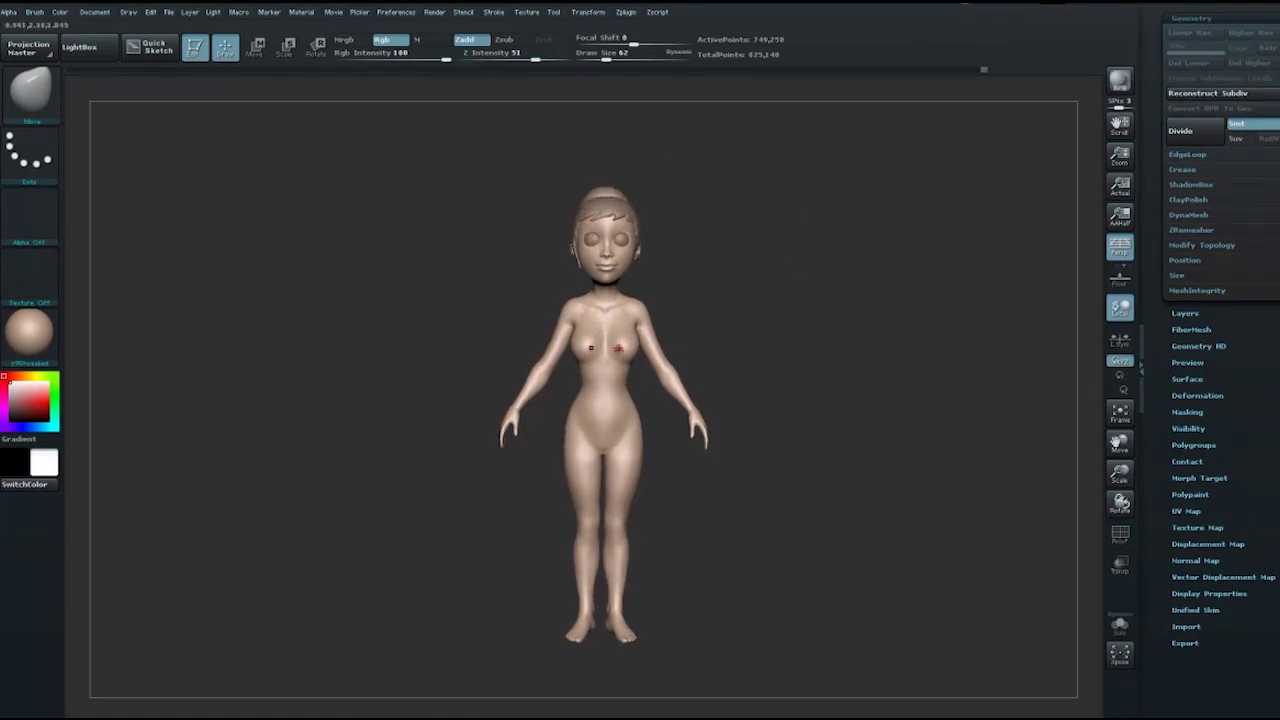
key("b")
left_click(626, 519)
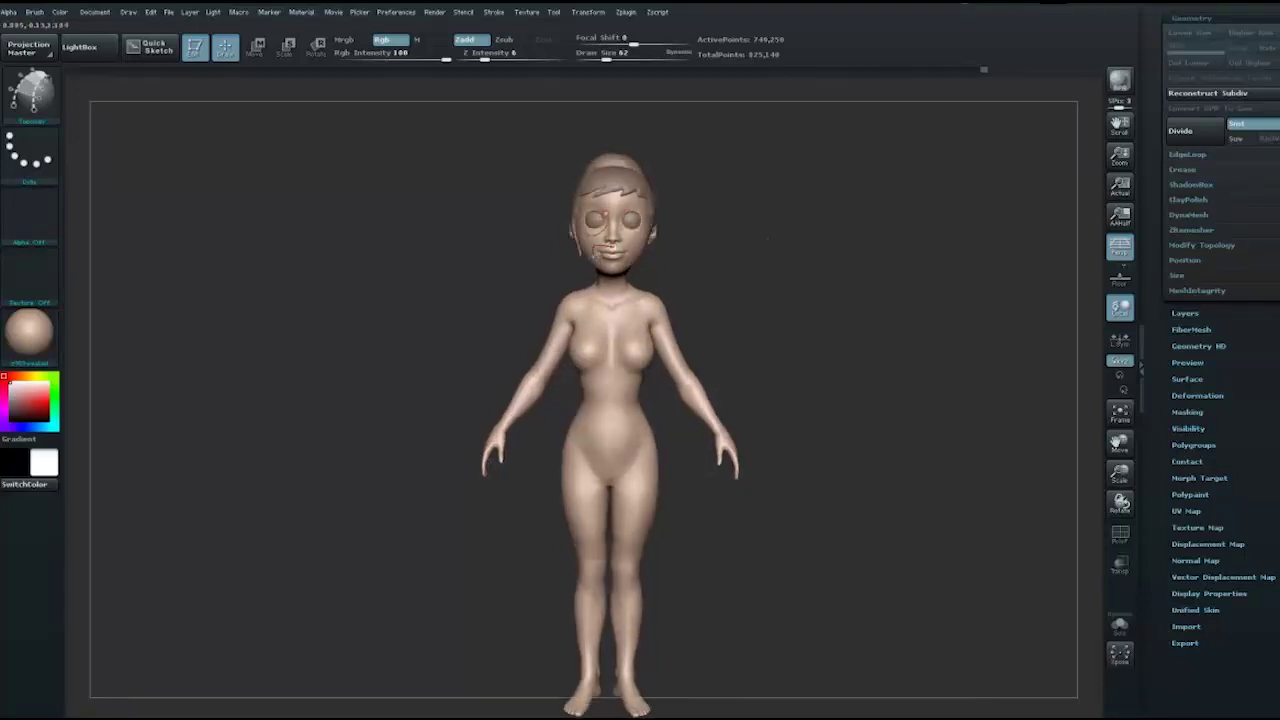
mouse_move(814, 260)
left_mouse_down()
mouse_move(820, 250)
mouse_move(817, 277)
mouse_move(834, 282)
left_mouse_up()
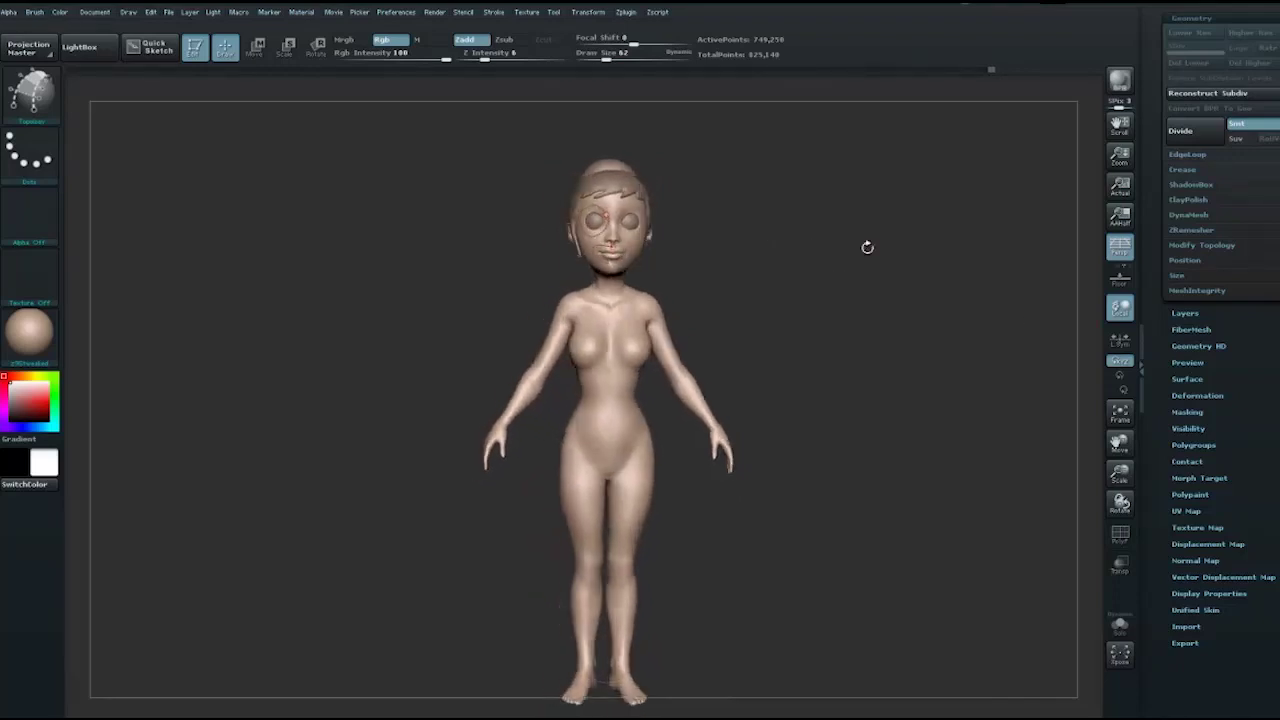
mouse_move(1156, 192)
left_mouse_down()
mouse_move(1156, 131)
mouse_move(1156, 209)
left_mouse_up()
left_click(1187, 121)
scroll(876, 204, "up", 5)
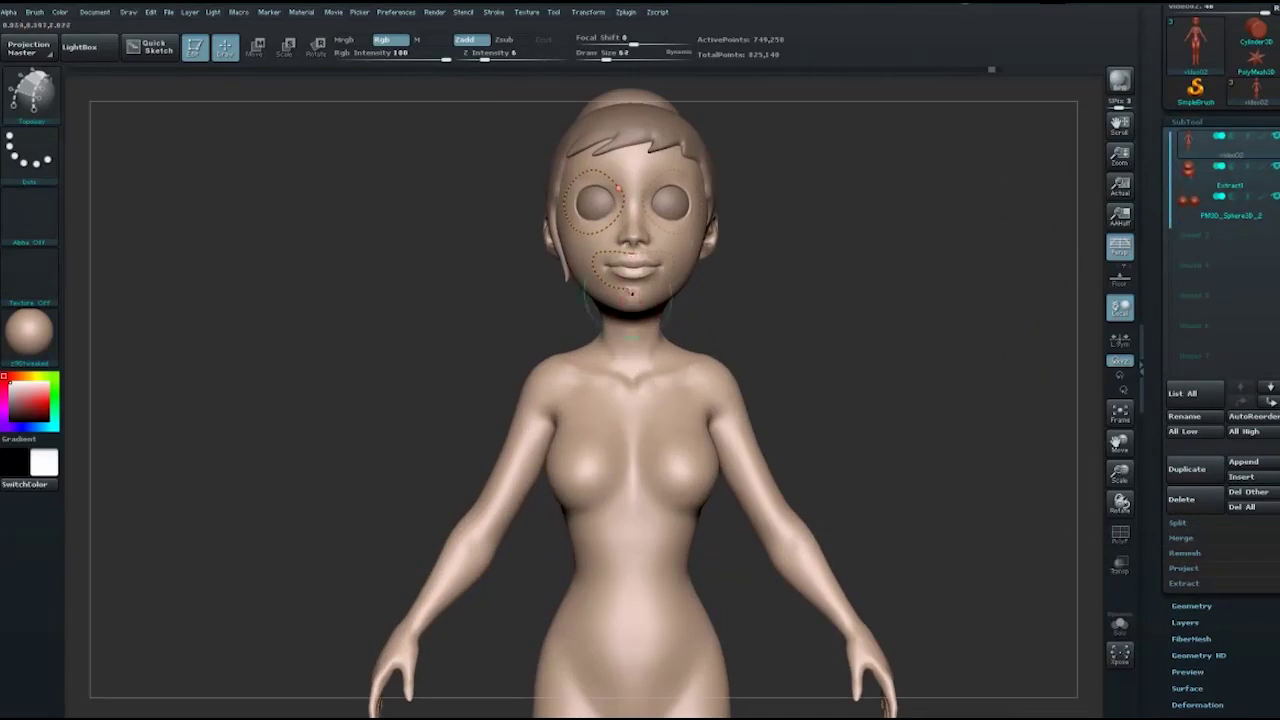
key("space")
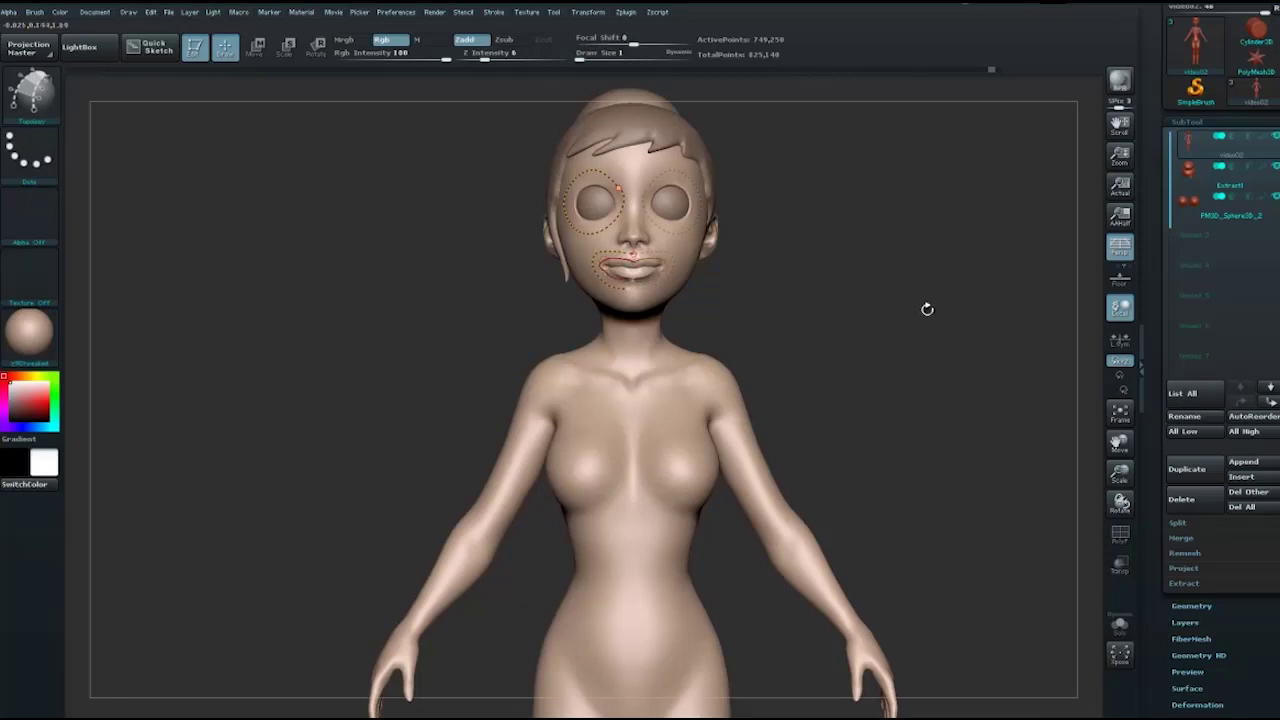
scroll(931, 316, "down", 3)
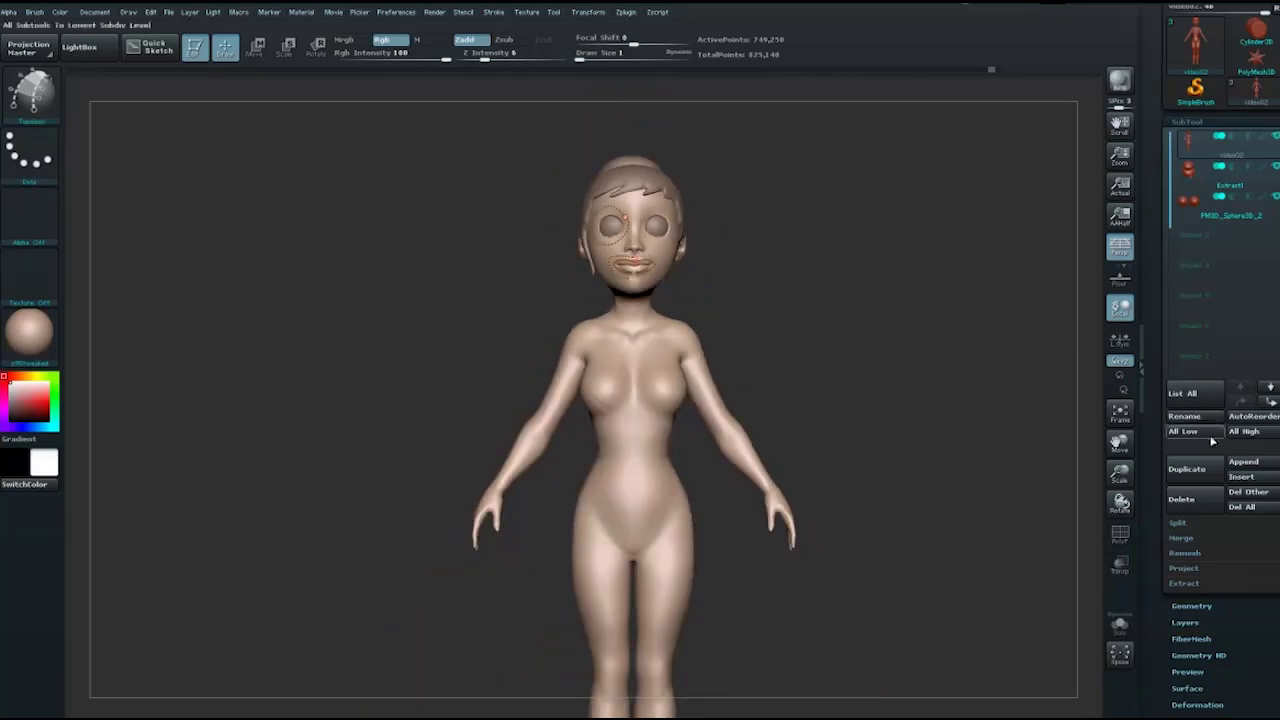
- Duplicate the body subtool and run Geometry > ZRemesher on the copy
left_click(1187, 469)
mouse_move(1236, 192)
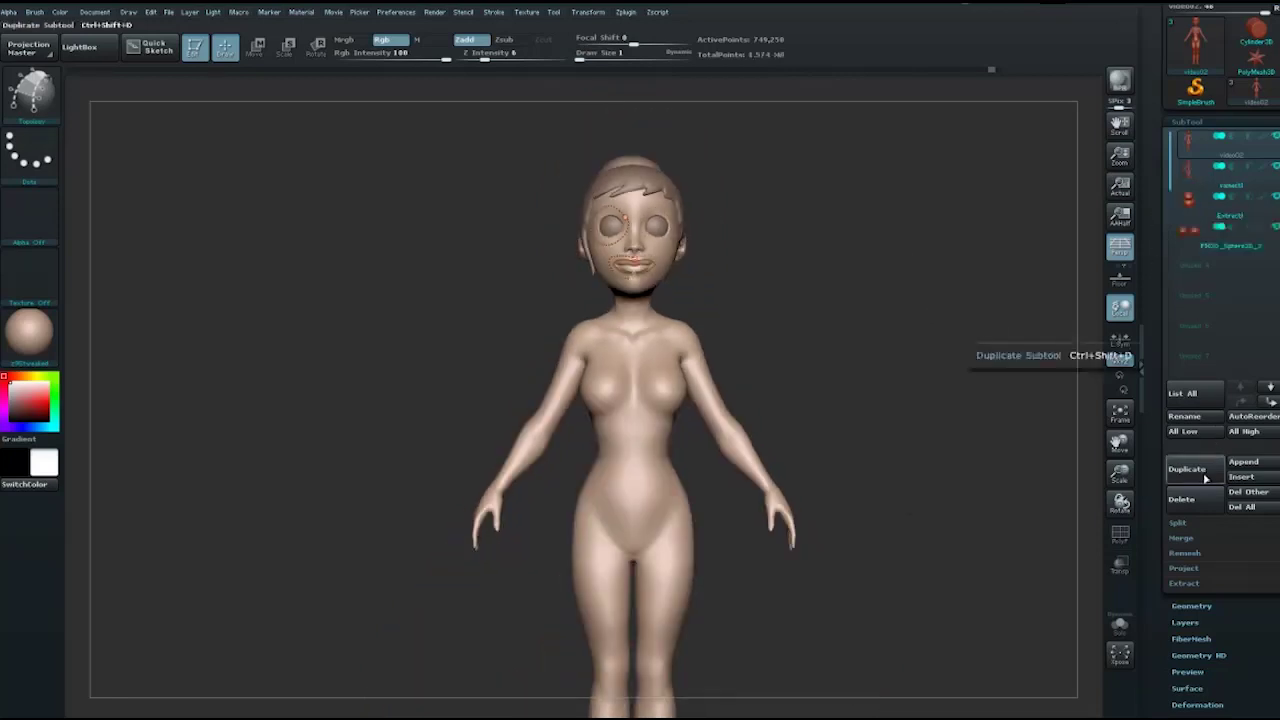
left_click(1222, 168)
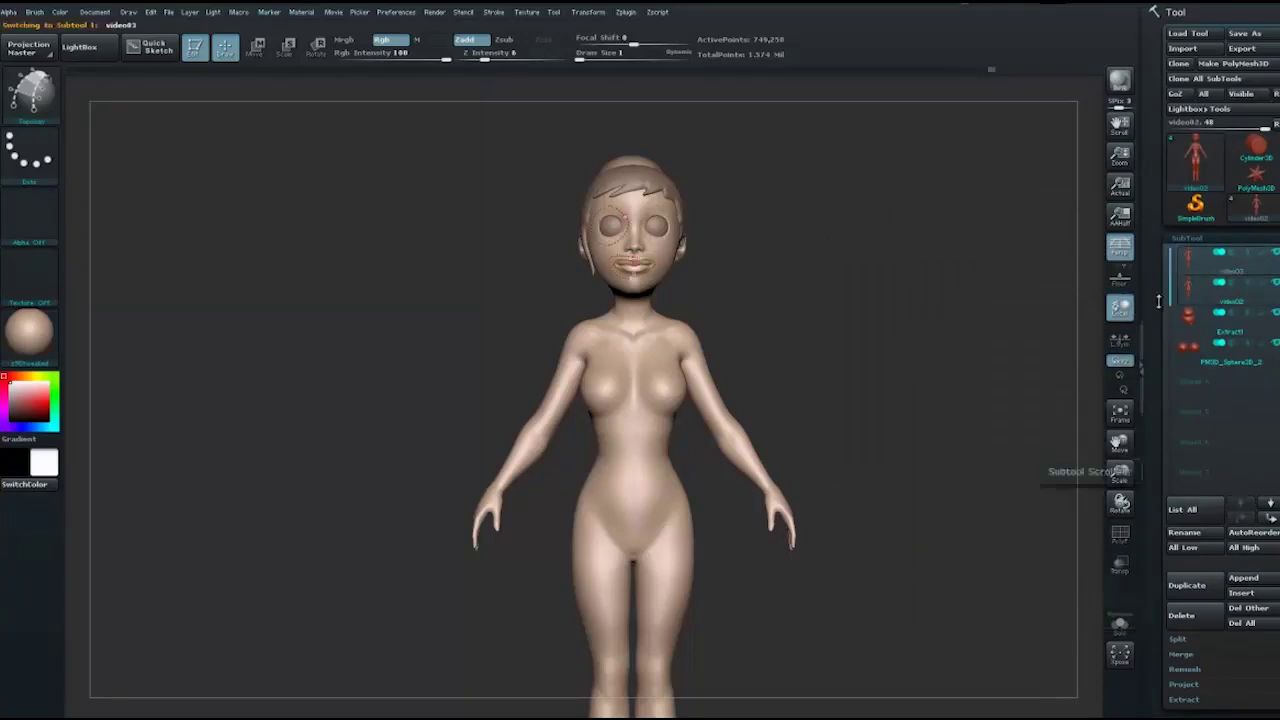
scroll(1169, 196, "down", 5)
left_click(1210, 458)
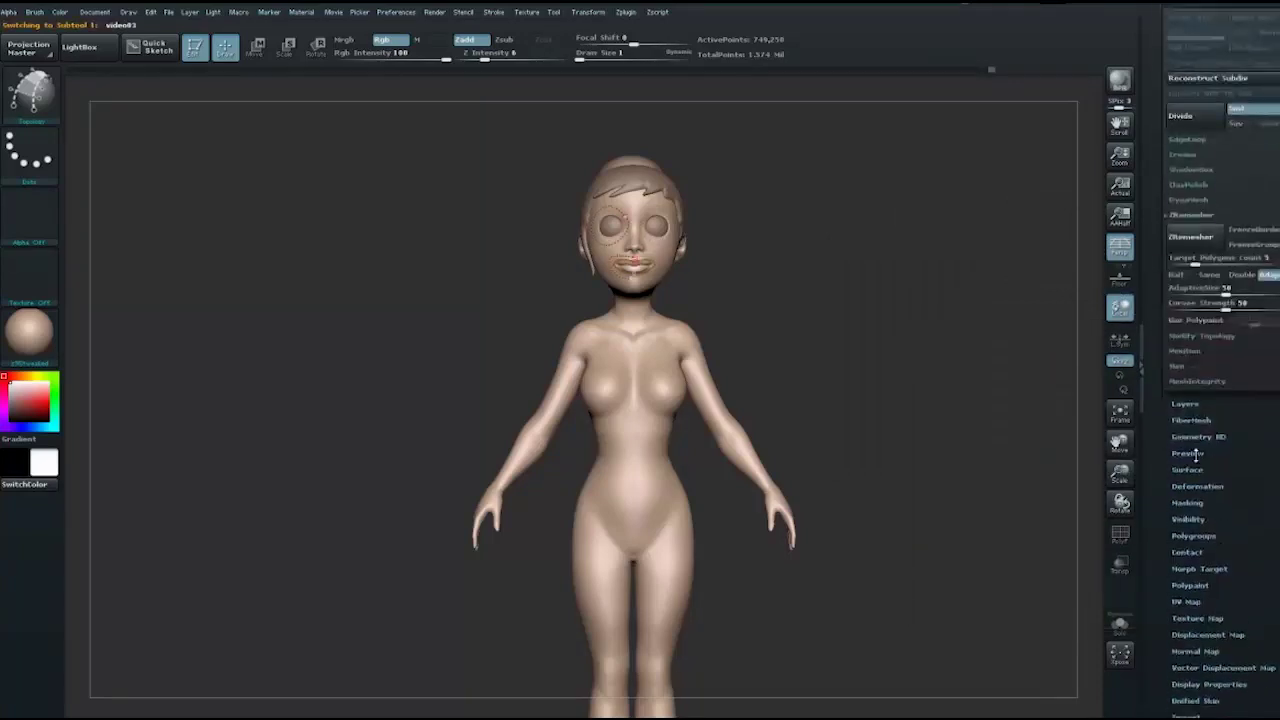
left_click(1195, 245)
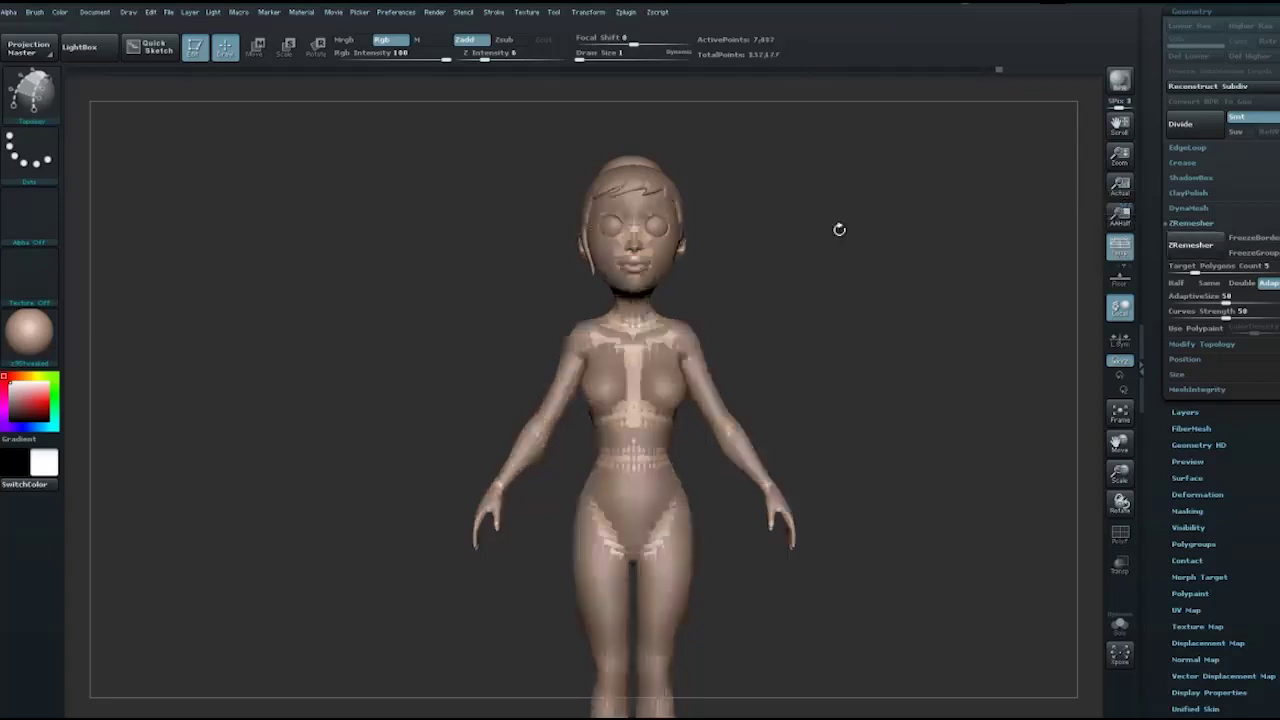
- Solo the remeshed copy, check its polygon wireframe, and subdivide it to SDiv 4
scroll(1152, 50, "up", 5)
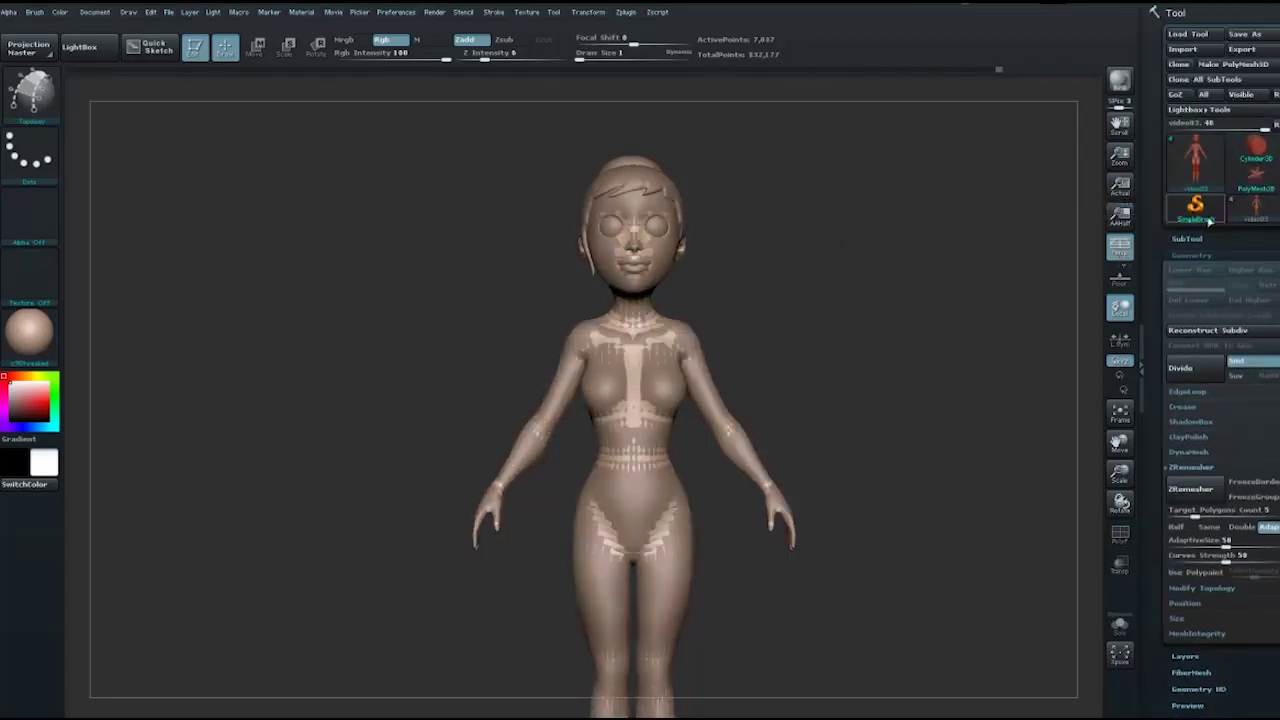
left_click(1120, 625)
left_click_drag(968, 482, 842, 248)
key("shift+f")
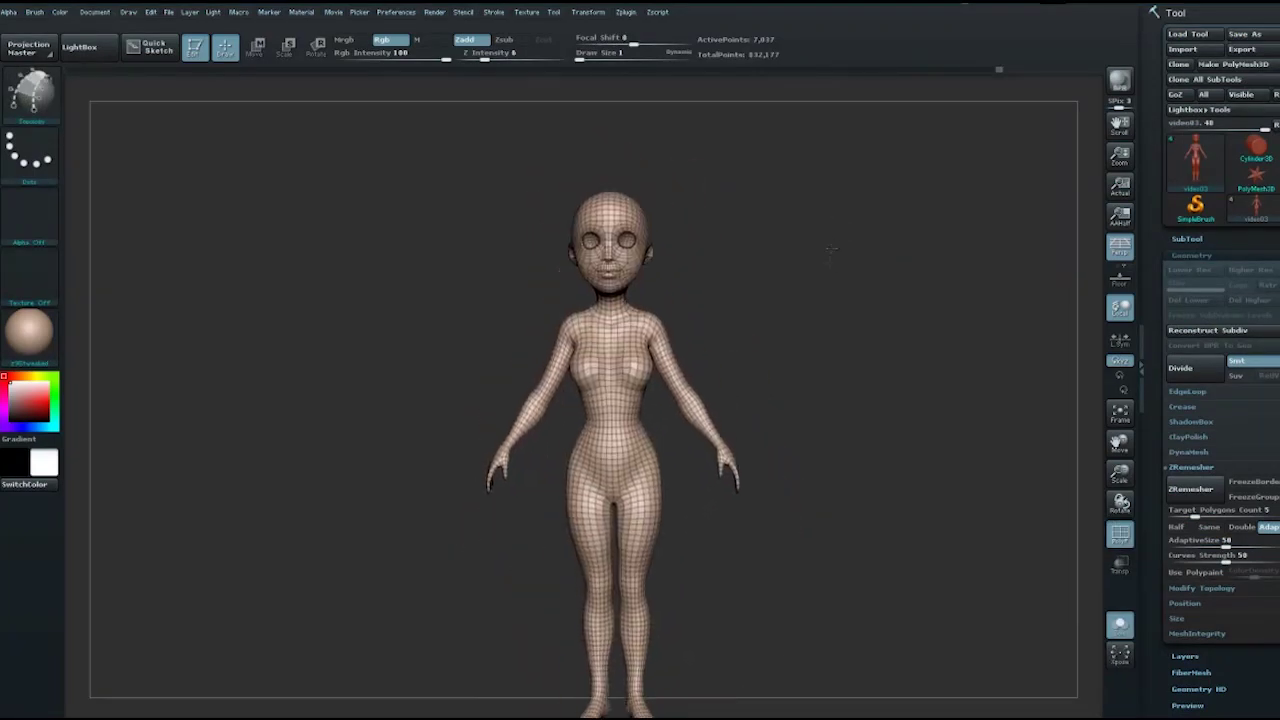
key("ctrl+d")
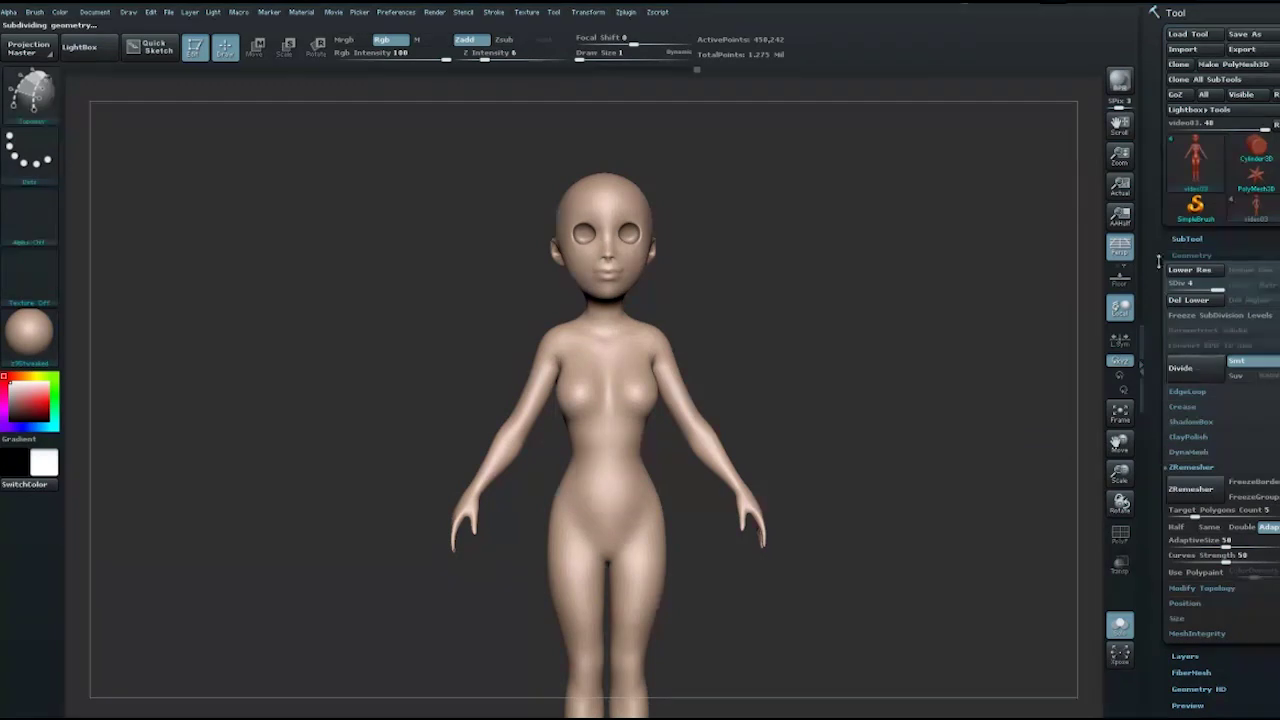
- Use SubTool > Project > ProjectAll to transfer the original body's detail onto the remeshed copy
left_click(1188, 238)
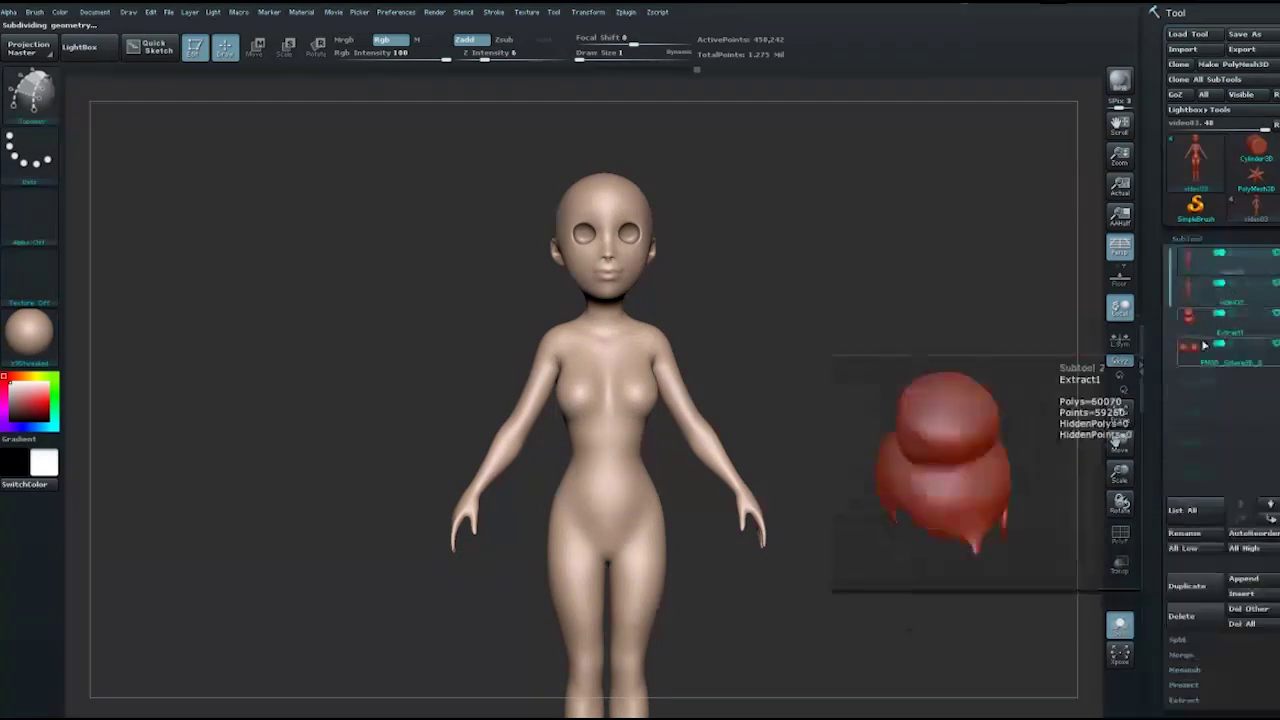
scroll(1157, 253, "down", 3)
scroll(1157, 253, "down", 1)
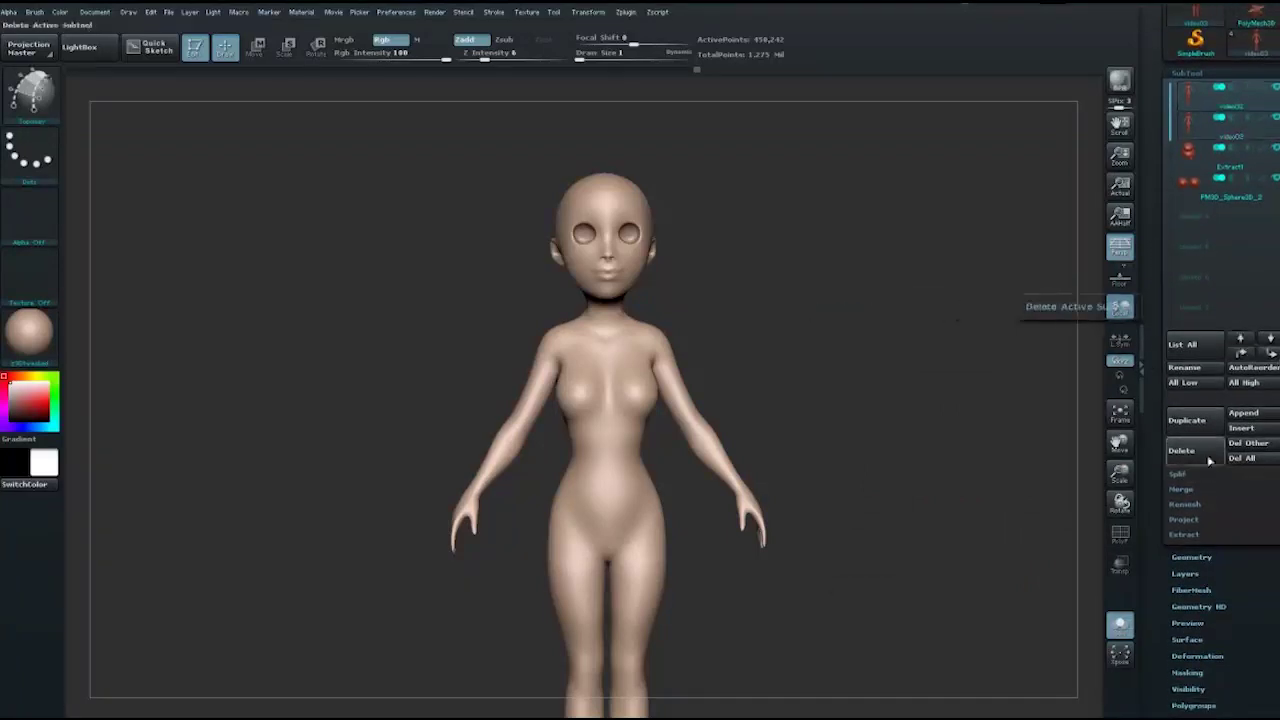
left_click(1183, 520)
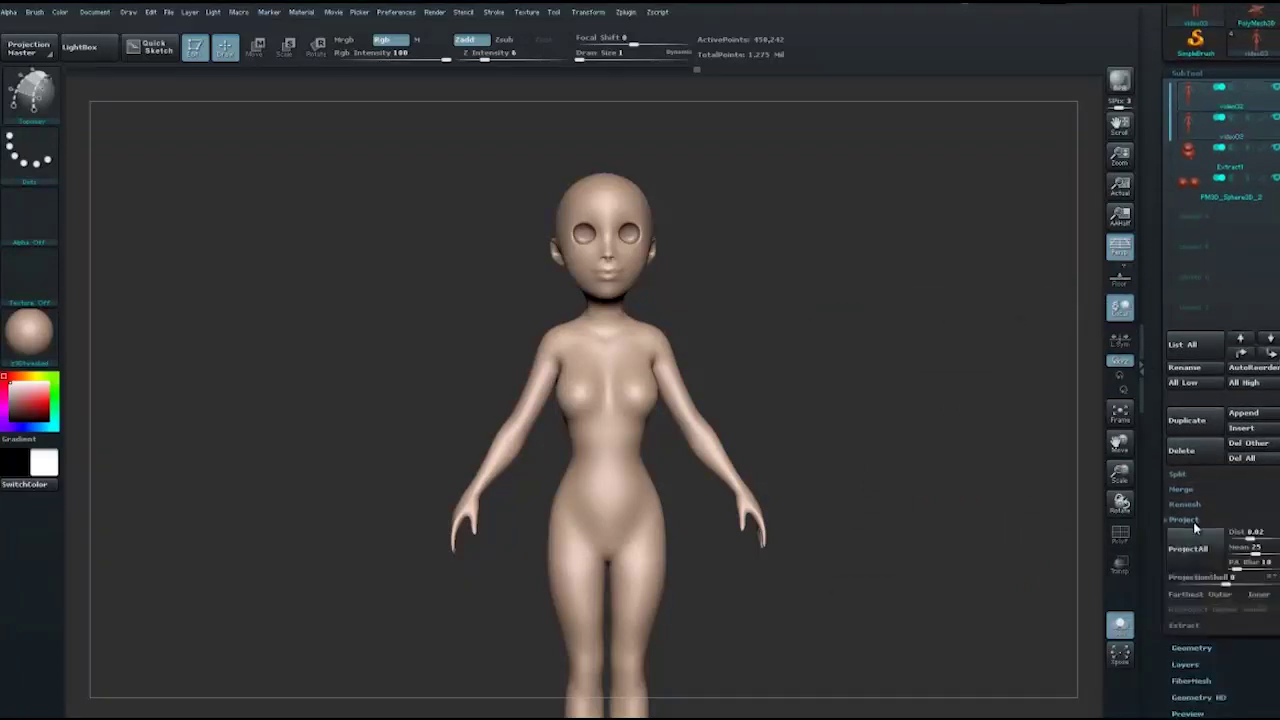
left_click(1205, 553)
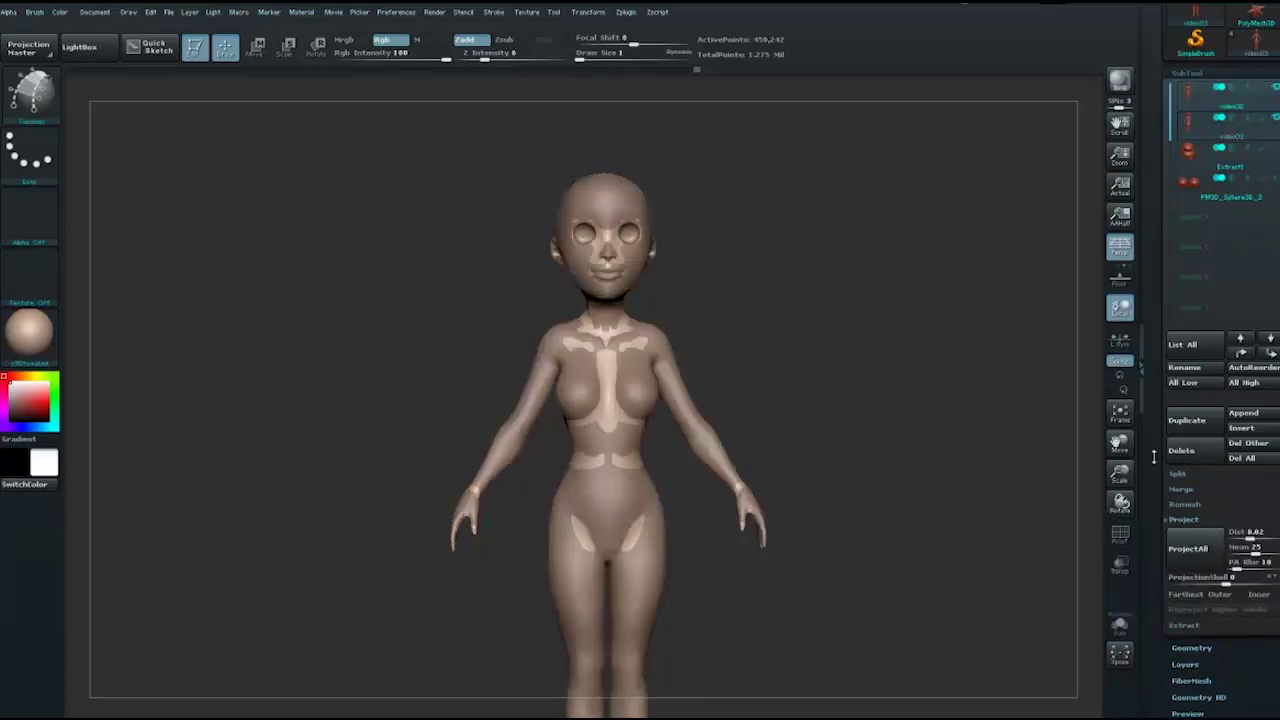
left_click(1191, 549)
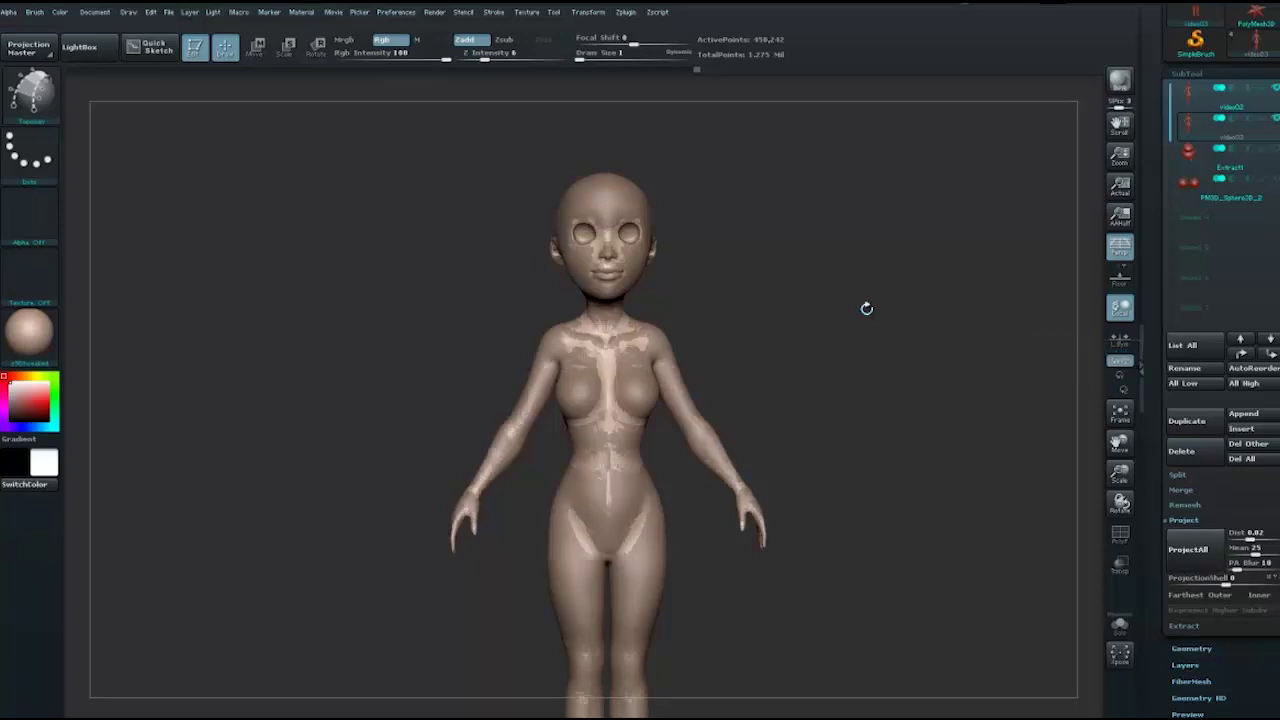
- Solo the projected body and inspect its wireframe from a three-quarter view
left_click(1120, 625)
mouse_move(853, 366)
left_mouse_down()
mouse_move(891, 346)
mouse_move(911, 283)
mouse_move(906, 343)
mouse_move(870, 336)
mouse_move(846, 309)
mouse_move(918, 330)
mouse_move(870, 314)
mouse_move(886, 331)
left_mouse_up()
key("shift+f")
mouse_move(834, 297)
left_mouse_down()
mouse_move(786, 265)
mouse_move(814, 251)
left_mouse_up()
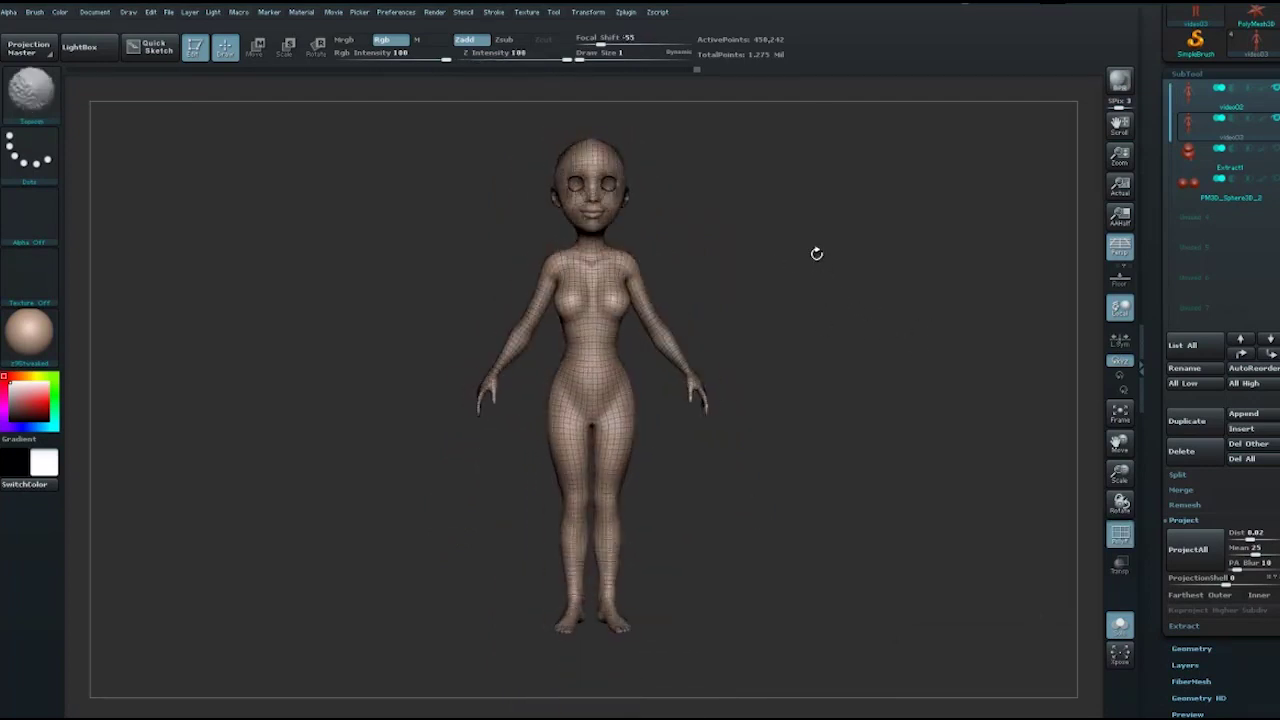
key("shift+f")
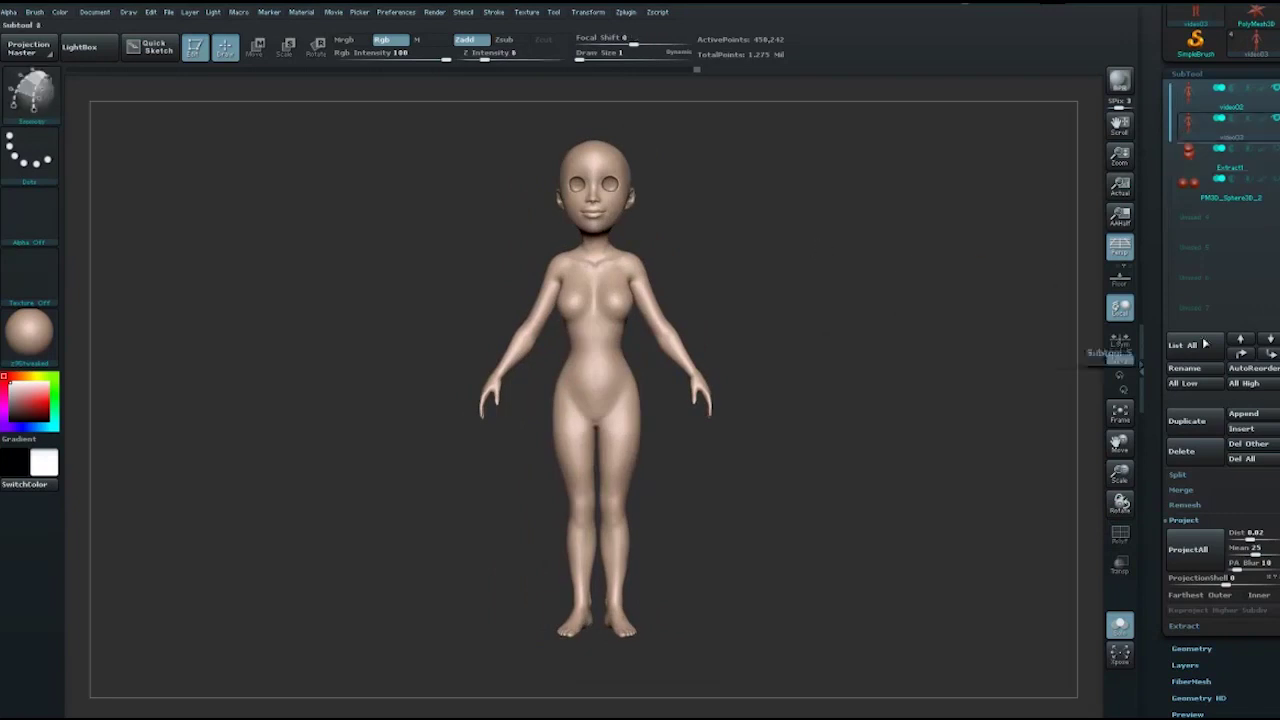
left_click(1120, 625)
- Hide the original body subtool, subdivide the remeshed body another level, and smooth with a larger brush
left_click(1230, 132)
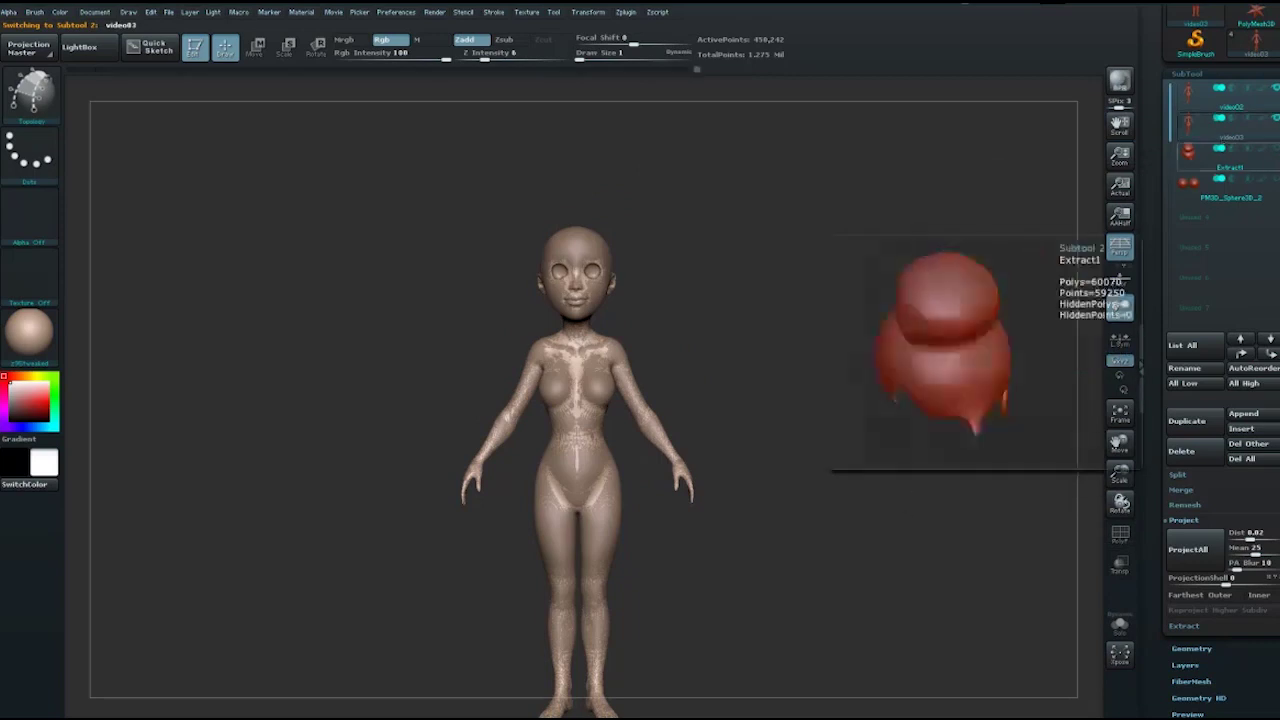
left_click(1240, 136)
left_click(1272, 92)
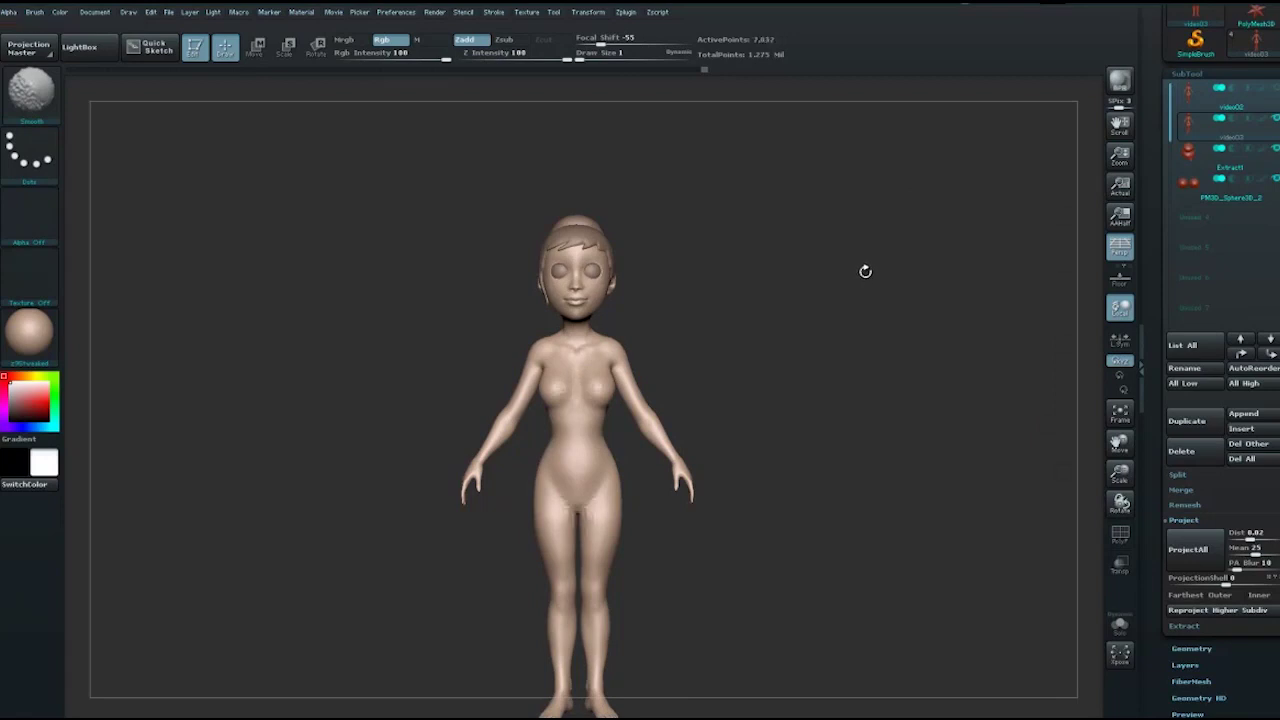
key("shift+f")
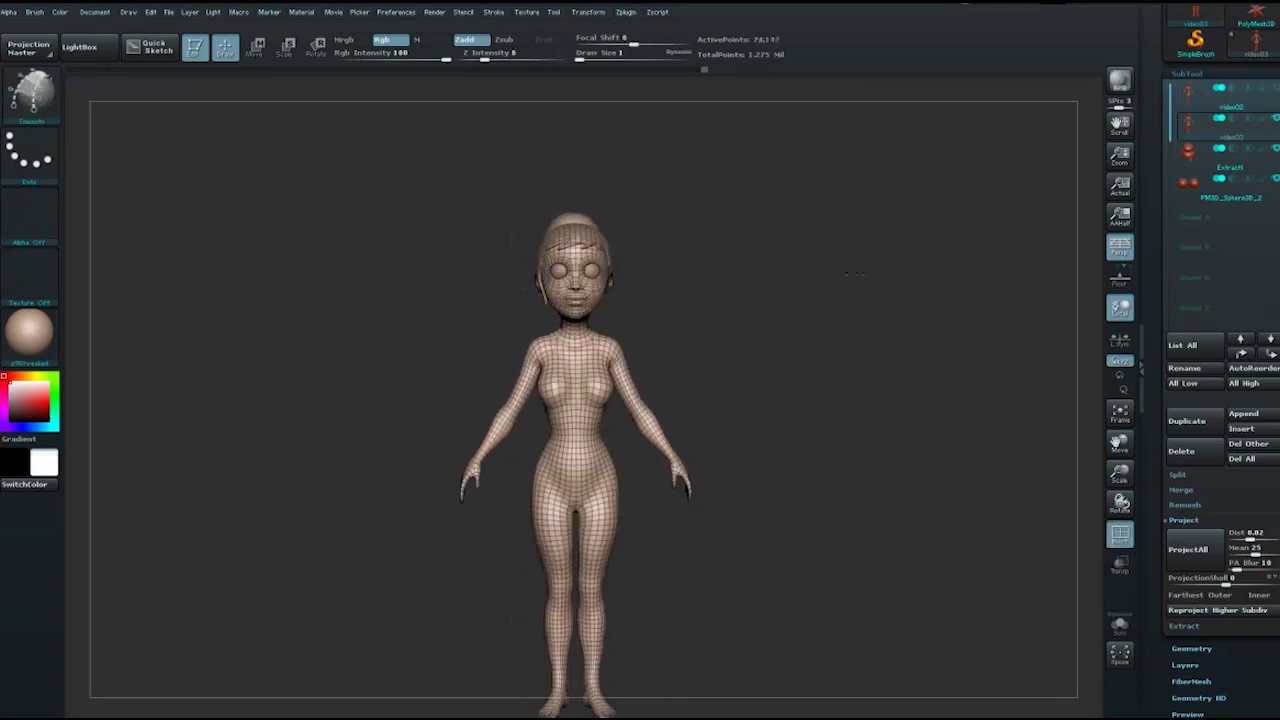
key("d")
key("shift+f")
mouse_move(853, 270)
left_mouse_down()
mouse_move(836, 278)
mouse_move(814, 260)
mouse_move(877, 263)
mouse_move(851, 337)
mouse_move(911, 366)
left_mouse_up()
key("space")
key("space")
key("shift")
key("space")
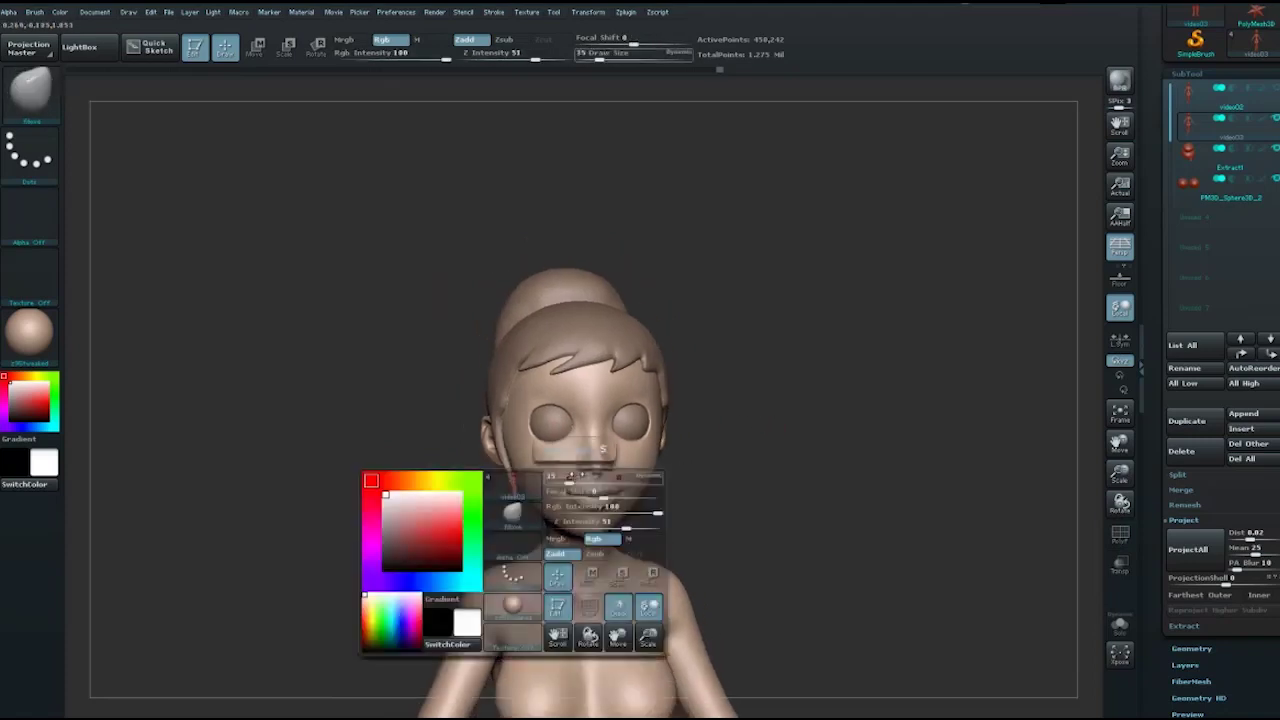
- Refine and smooth the lips with the Move and Smooth brushes, then reselect the original body subtool
mouse_move(791, 417)
left_mouse_down()
mouse_move(828, 381)
mouse_move(840, 340)
mouse_move(803, 300)
mouse_move(752, 323)
left_mouse_up()
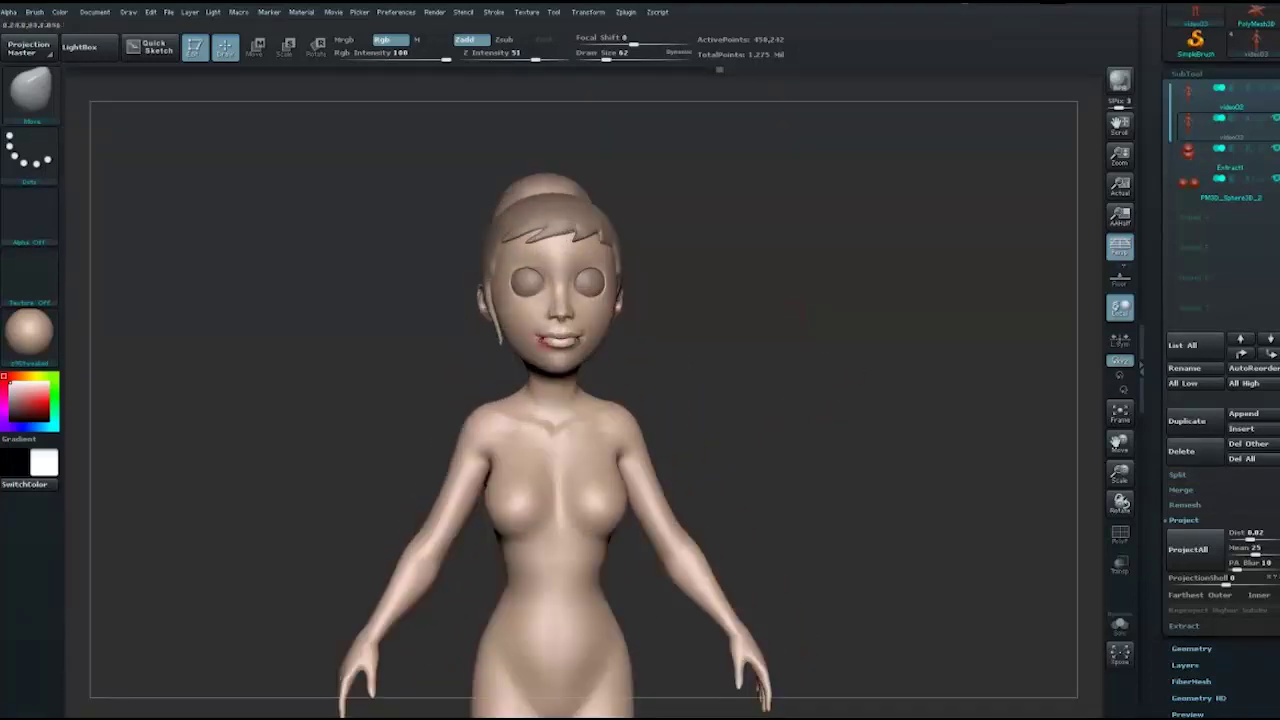
key("space")
left_click_drag(814, 366, 610, 428, "alt")
key("space")
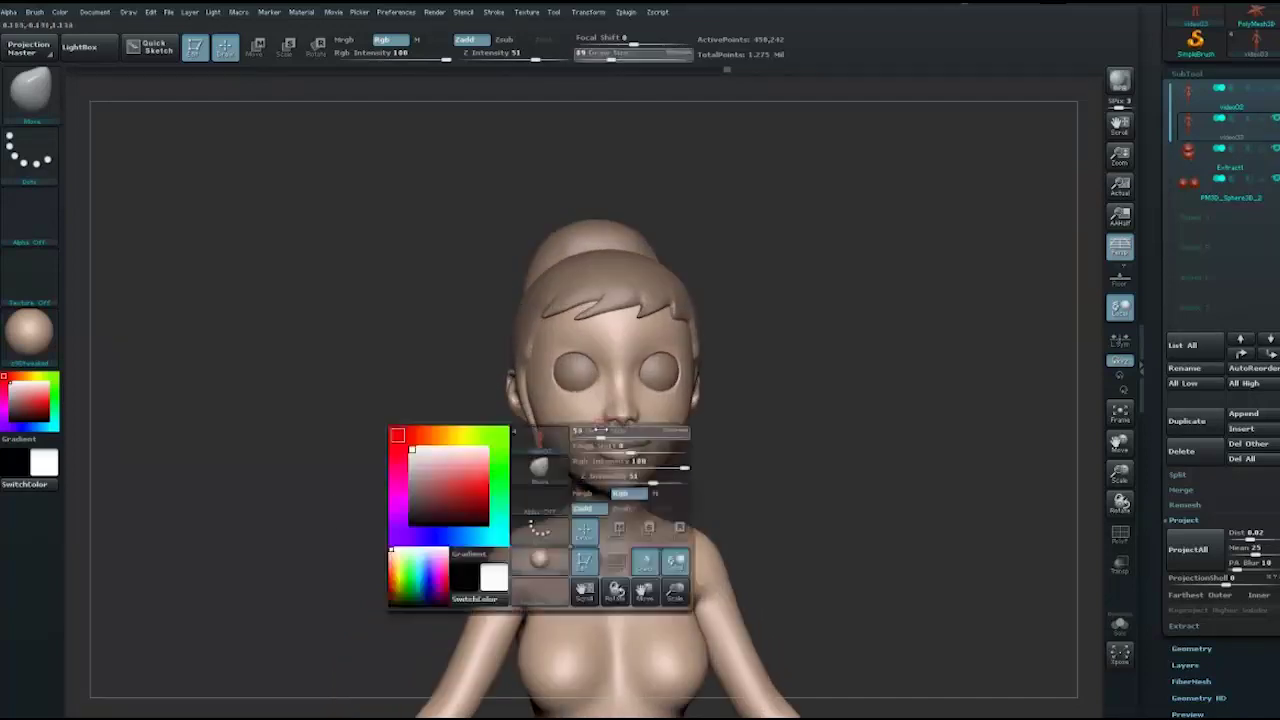
key("shift")
mouse_move(720, 390)
left_mouse_down("alt")
mouse_move(836, 347)
mouse_move(864, 293)
mouse_move(781, 298)
left_mouse_up("alt")
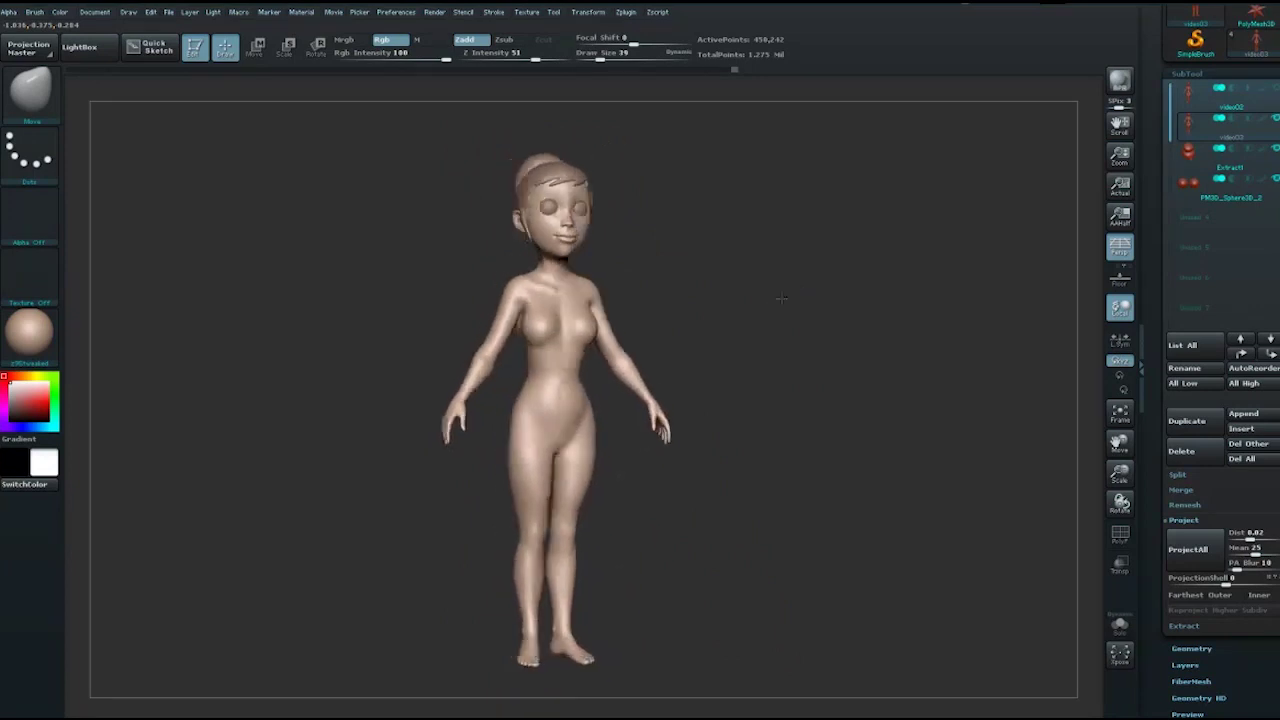
mouse_move(733, 229)
left_mouse_down()
mouse_move(868, 301)
mouse_move(857, 257)
mouse_move(885, 288)
left_mouse_up()
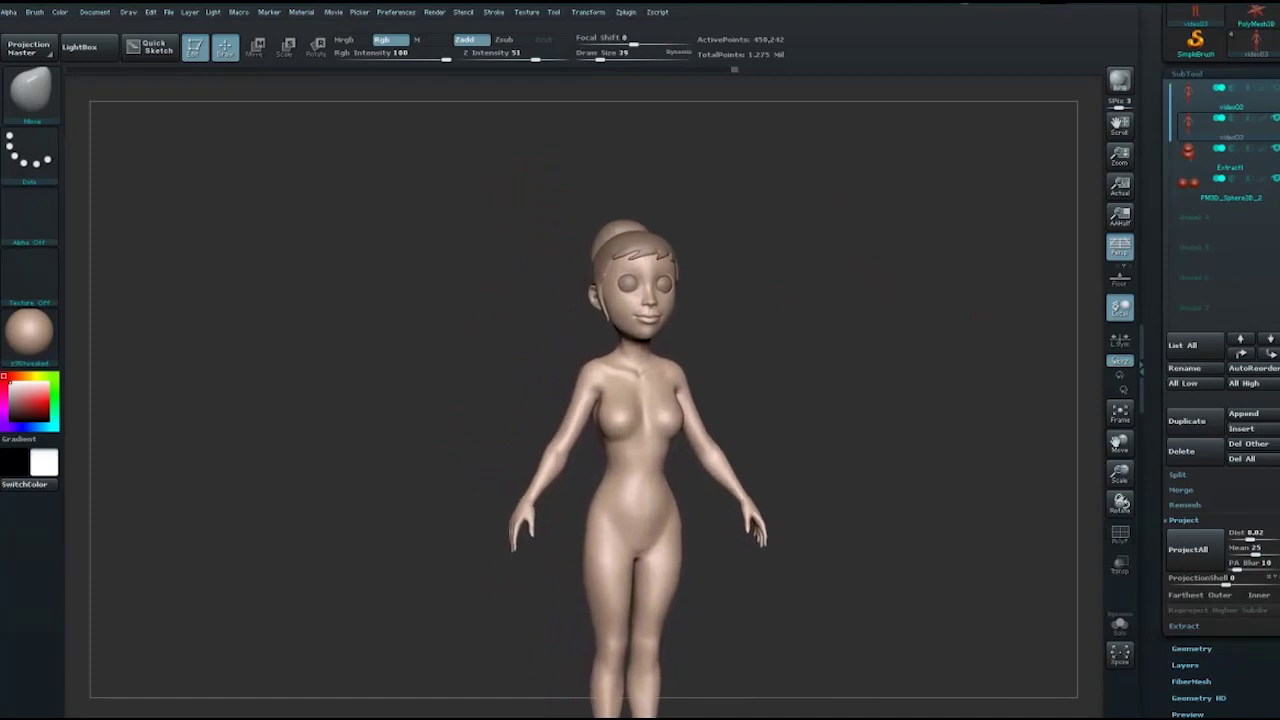
left_click_drag(1158, 217, 1158, 172)
scroll(1180, 310, "down", 3)
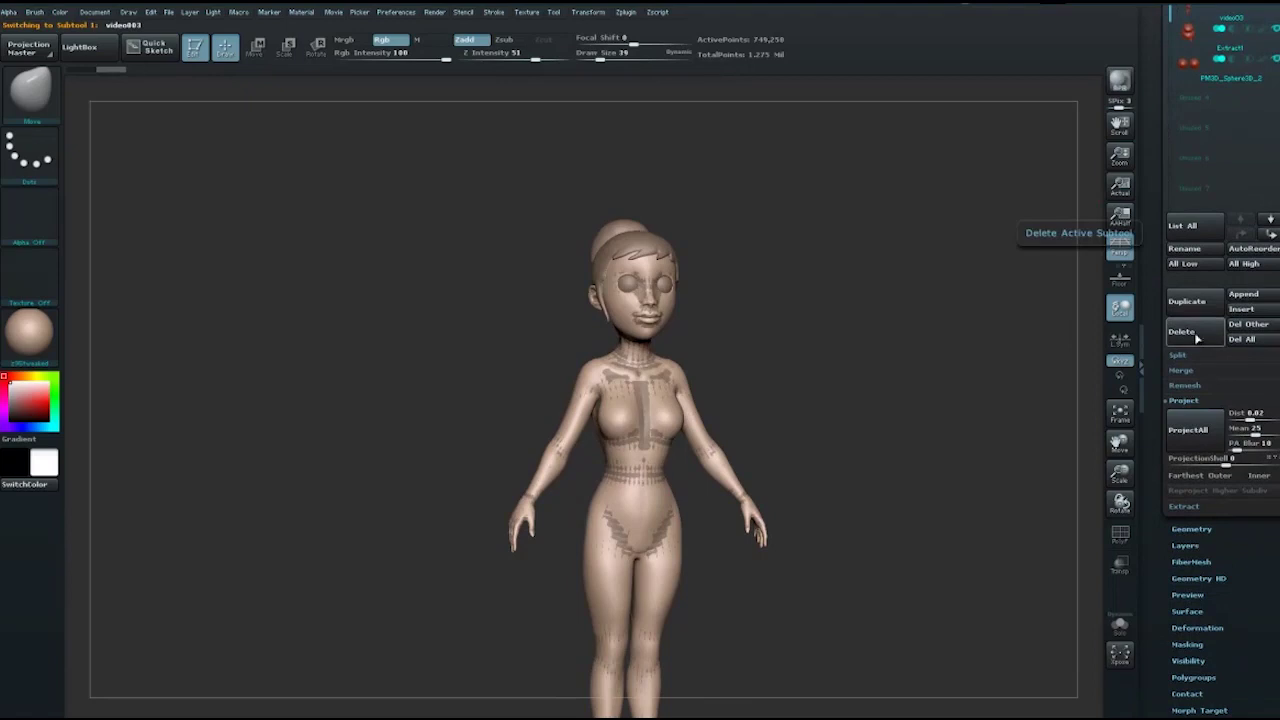
- Delete the original body subtool and subdivide the remeshed body to 450,242 active points
left_click(1197, 338)
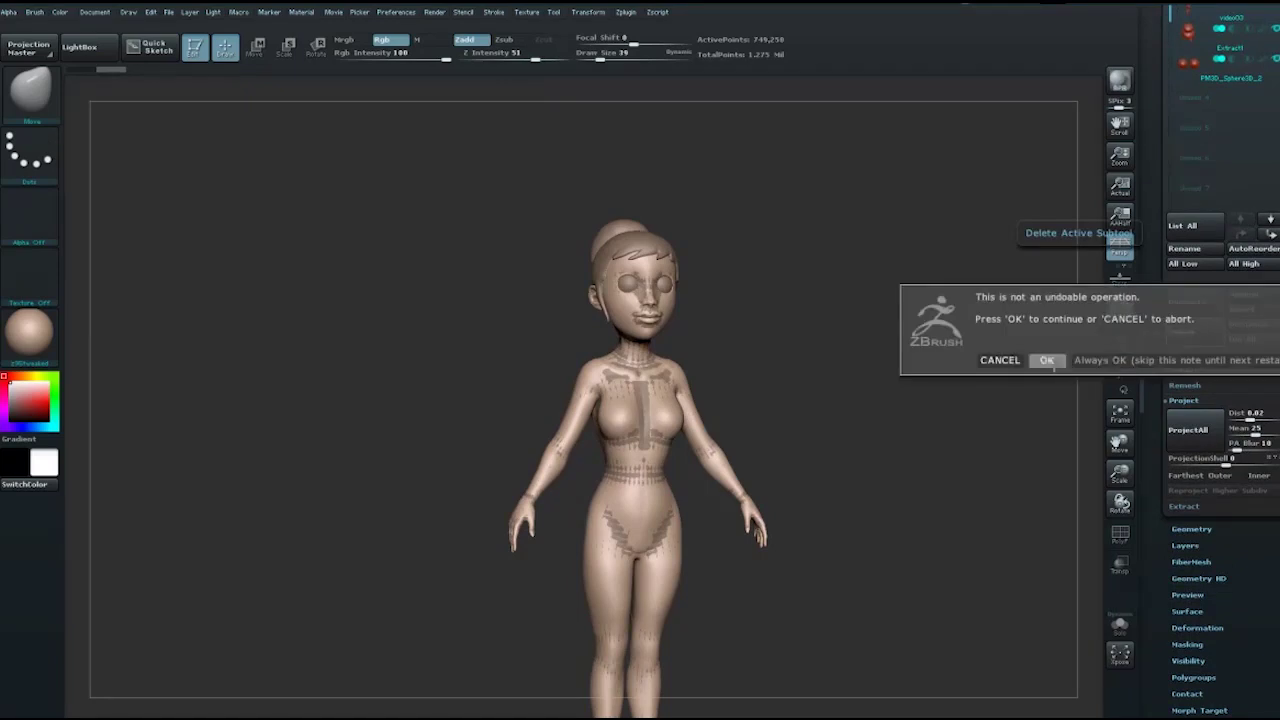
left_click(1045, 362)
left_click_drag(793, 360, 893, 318)
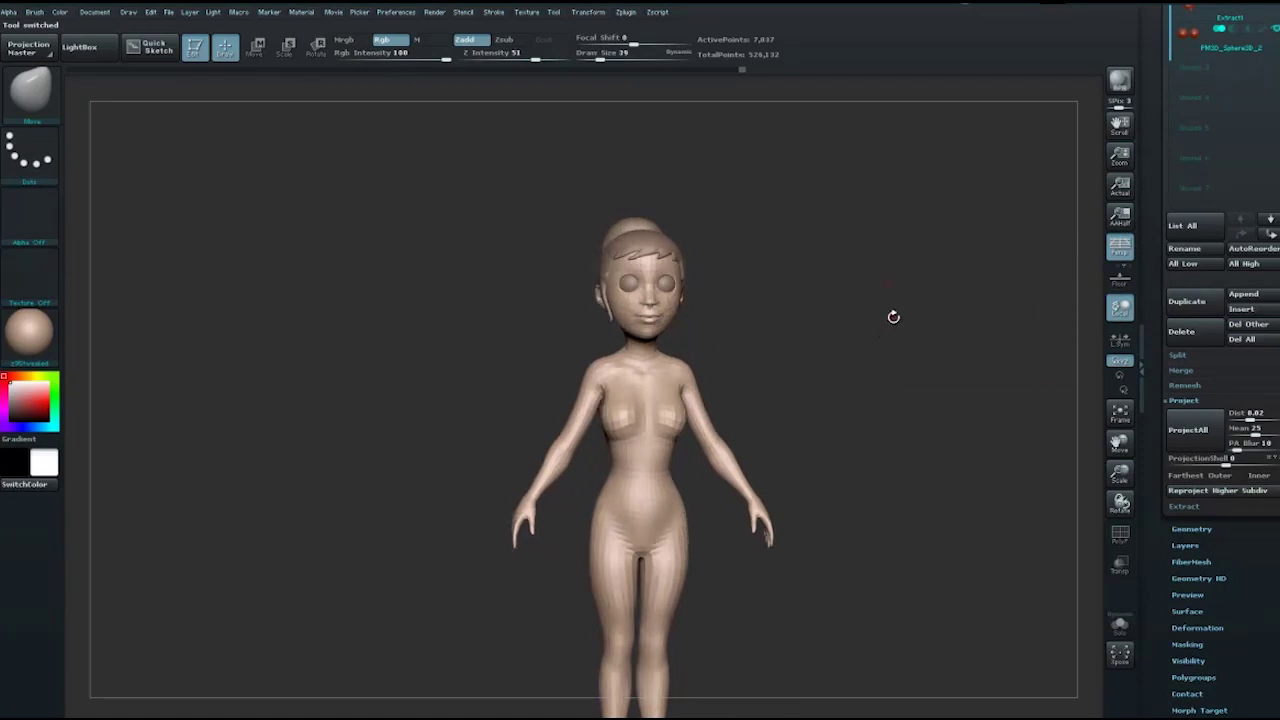
key("d")
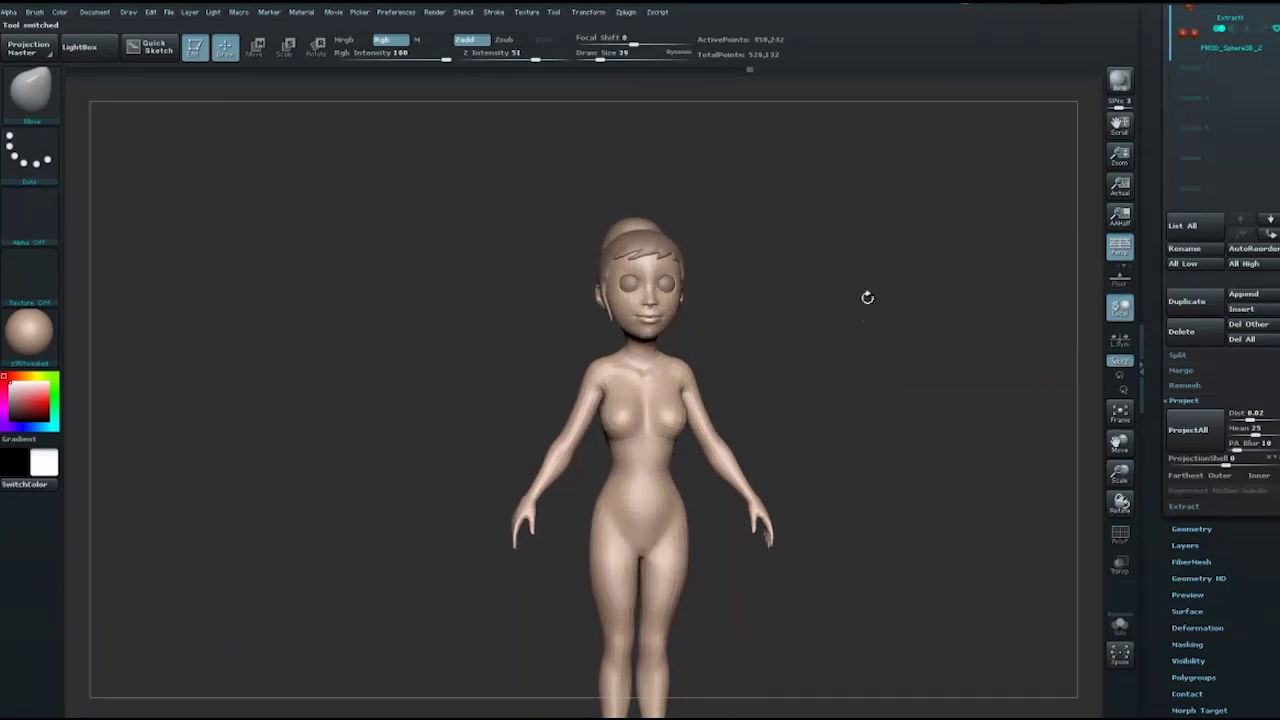
left_click_drag(893, 234, 894, 229)
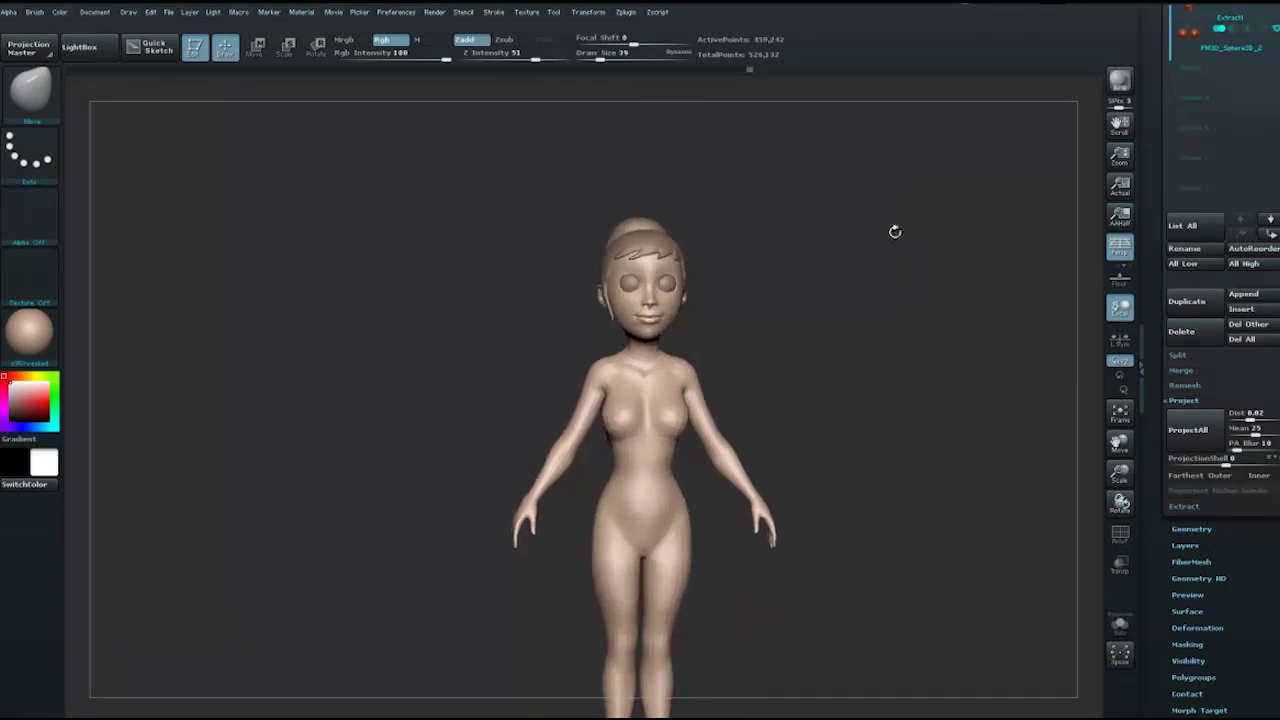
left_click_drag(943, 283, 960, 278)
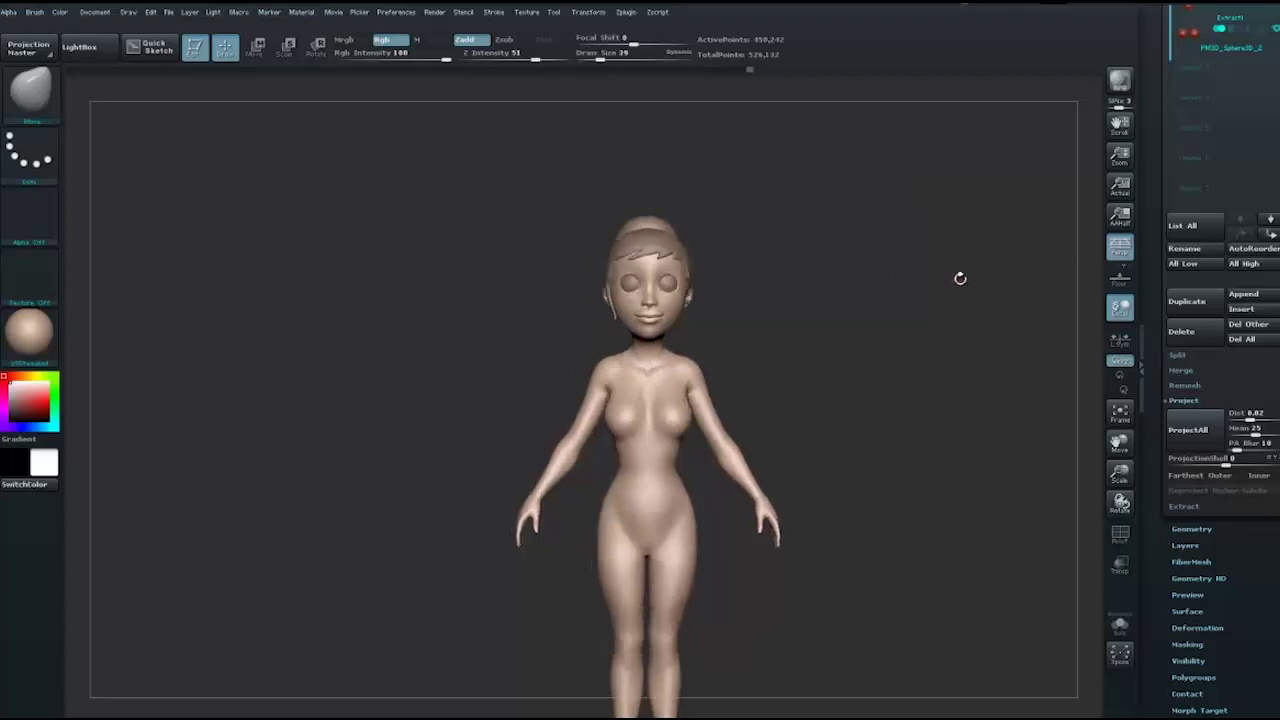
- Frame the figure and make the window see-through to show the front/side/back reference sheet
key("f")
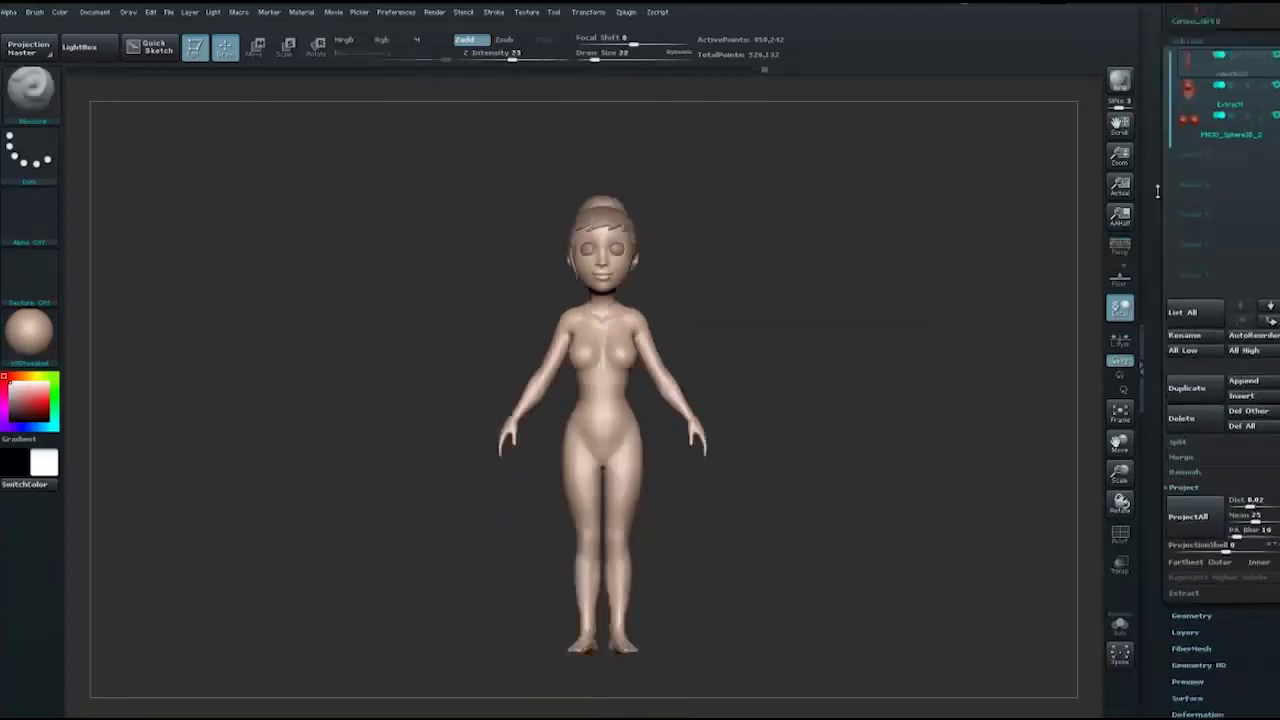
left_click_drag(774, 216, 840, 181)
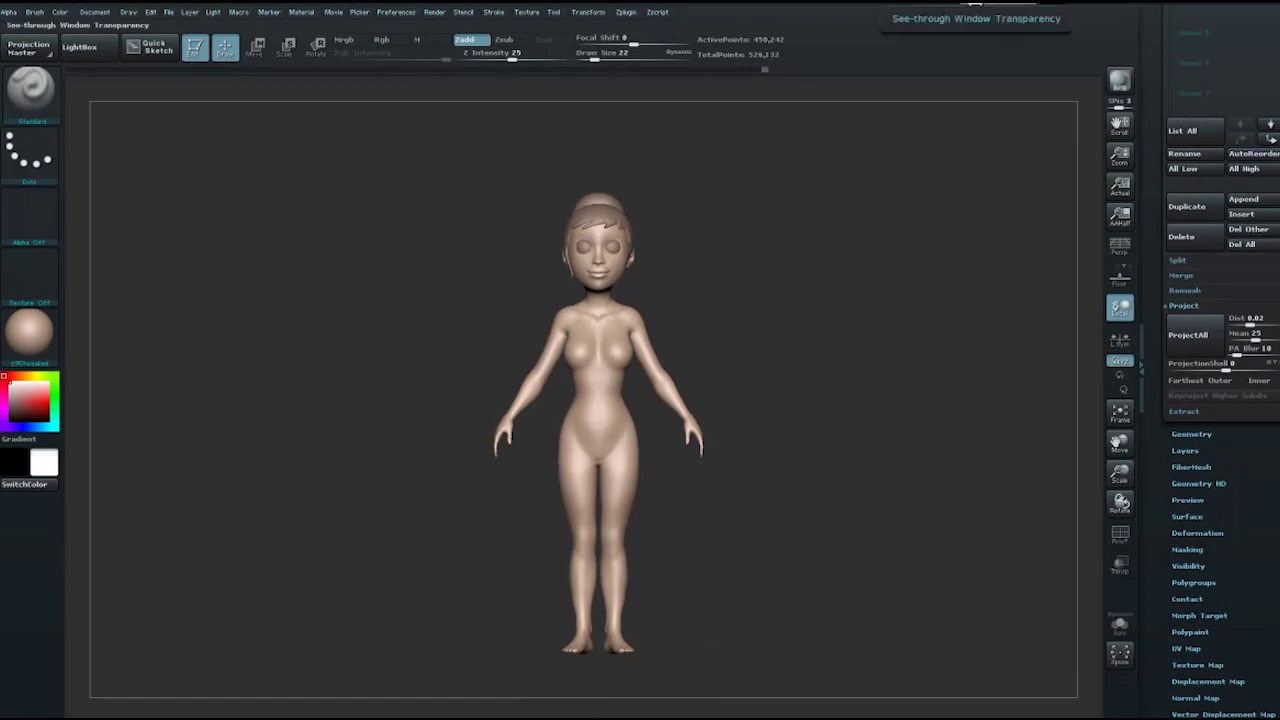
left_click_drag(990, 4, 1030, 4)
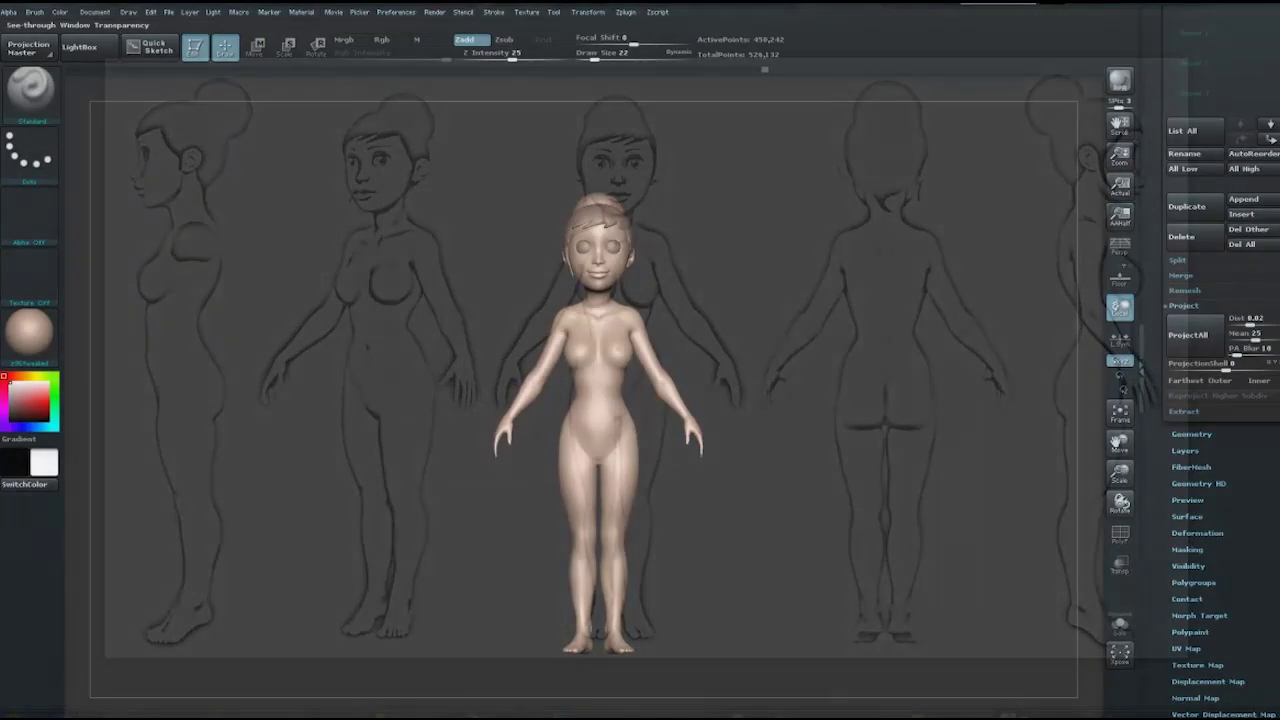
mouse_move(835, 221)
left_mouse_down()
mouse_move(793, 234)
mouse_move(786, 217)
left_mouse_up()
- Resize the brush to 105, then sculpt and smooth the chest against the reference
key("space")
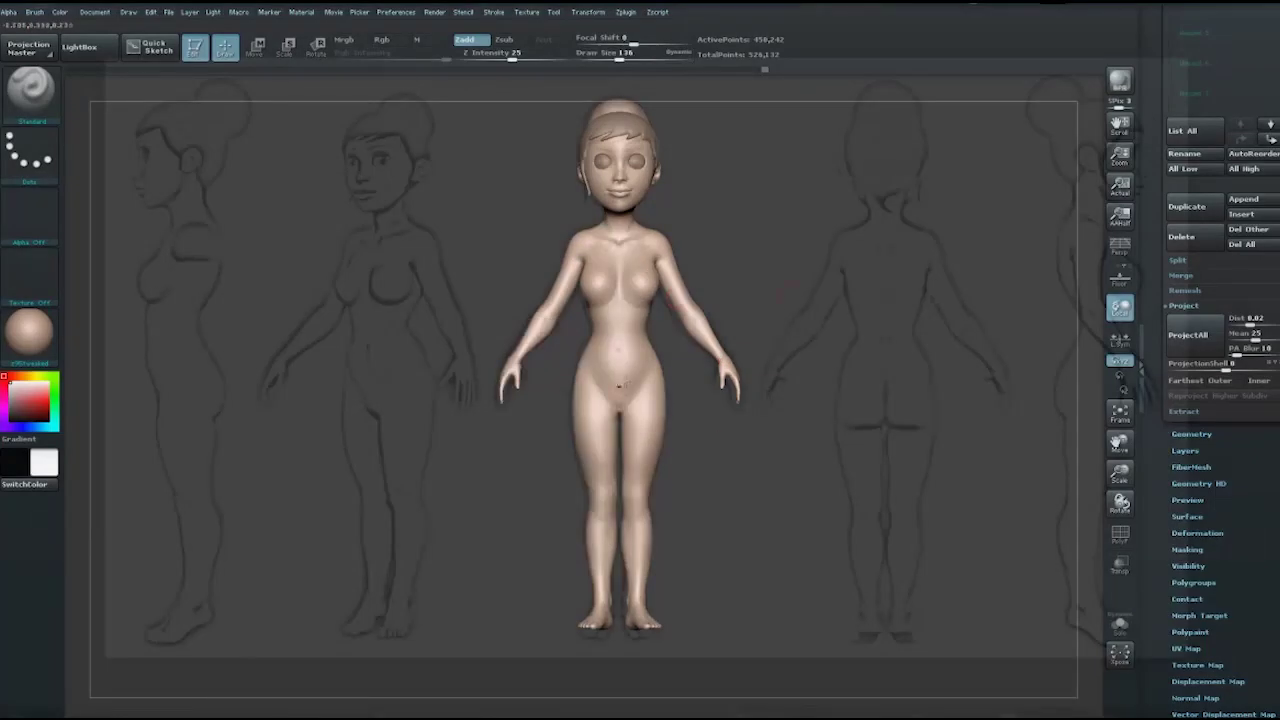
key("space")
left_click_drag(619, 385, 592, 385)
key("b")
key("s")
key("h")
key("shift")
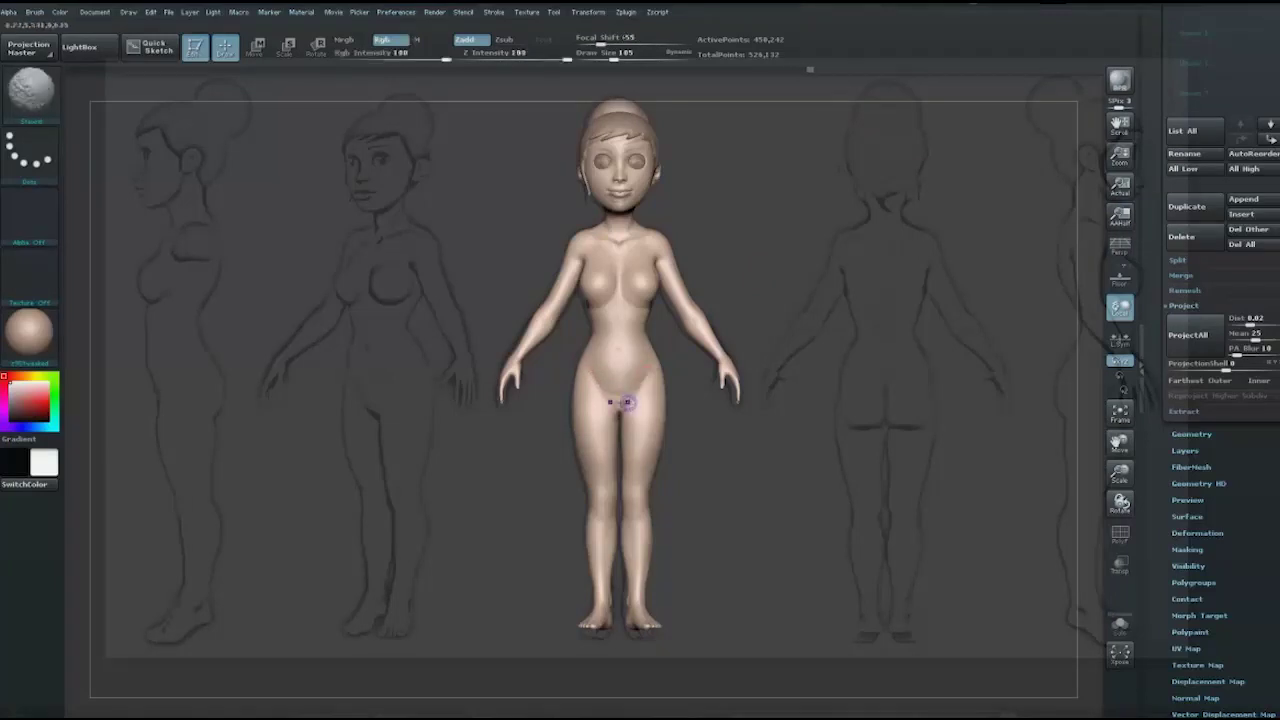
key("shift")
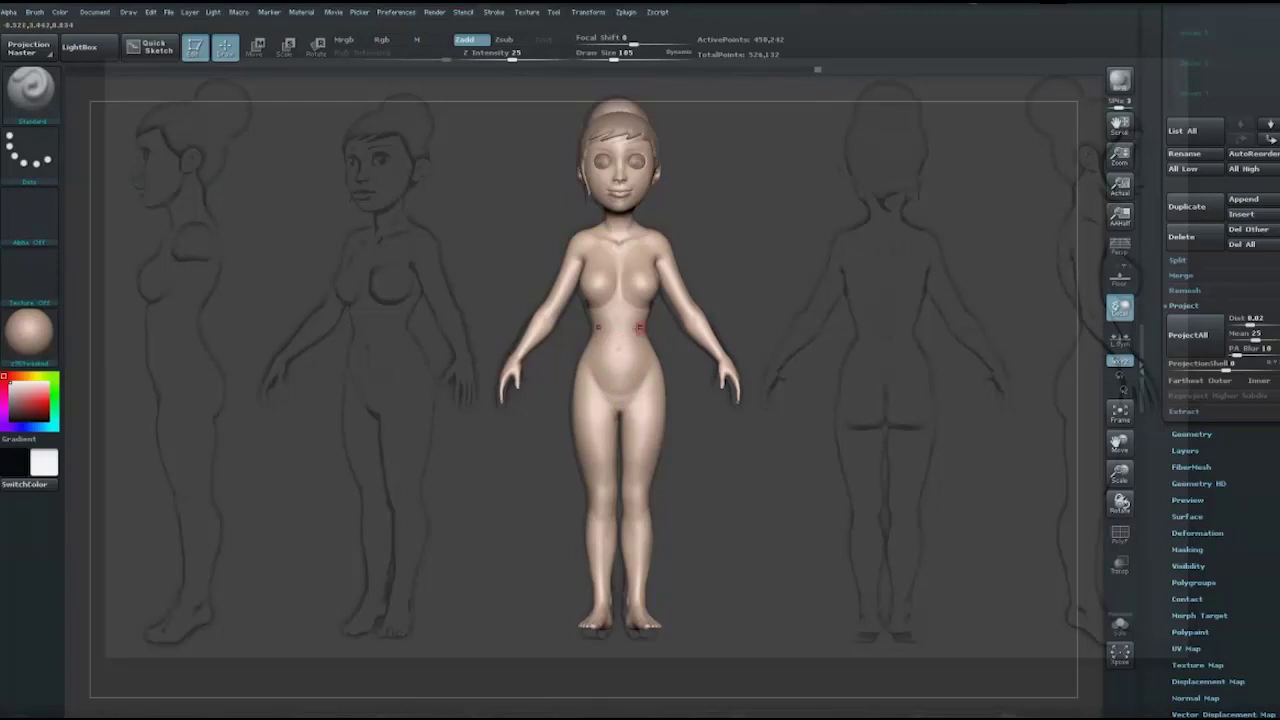
key("shift")
right_click(553, 310)
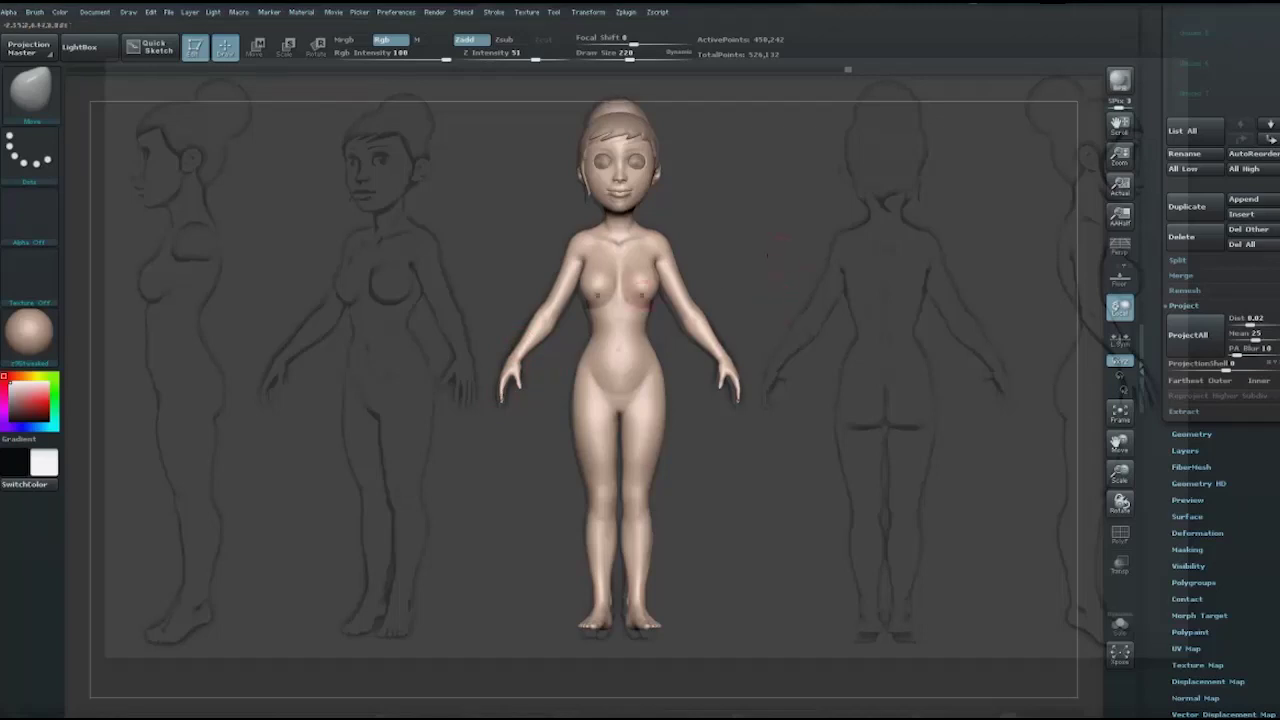
- Turn the figure to exact side profile and use Transpose Rotate to mask everything but the feet
mouse_move(794, 277)
left_mouse_down()
mouse_move(746, 306)
mouse_move(802, 307)
mouse_move(530, 428)
left_mouse_up()
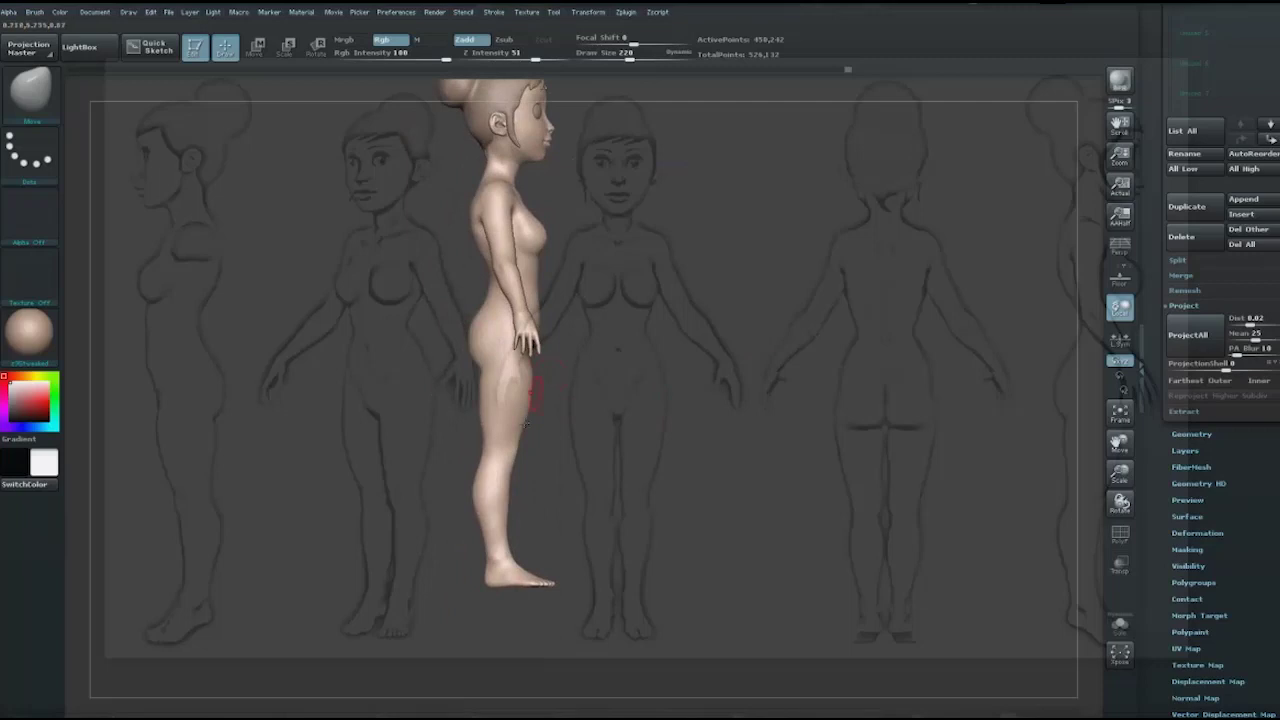
key("r")
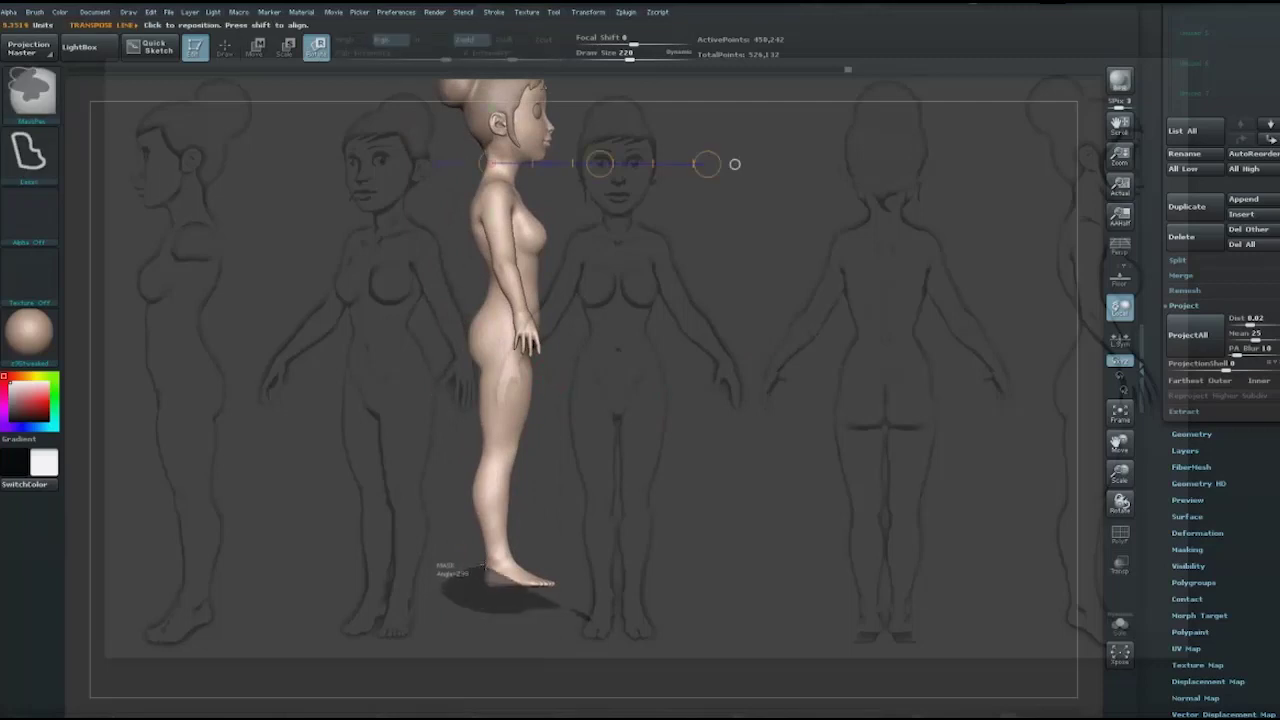
left_click_drag(505, 575, 517, 530, "ctrl")
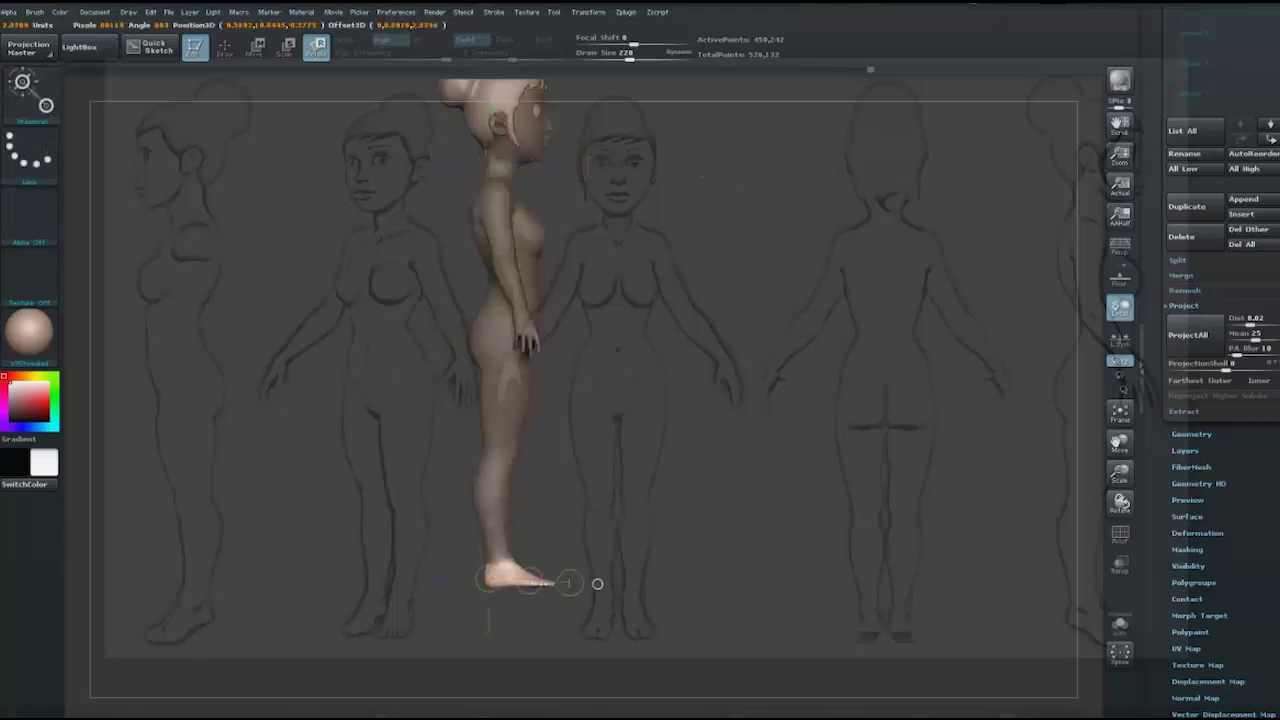
left_click_drag(495, 578, 556, 590)
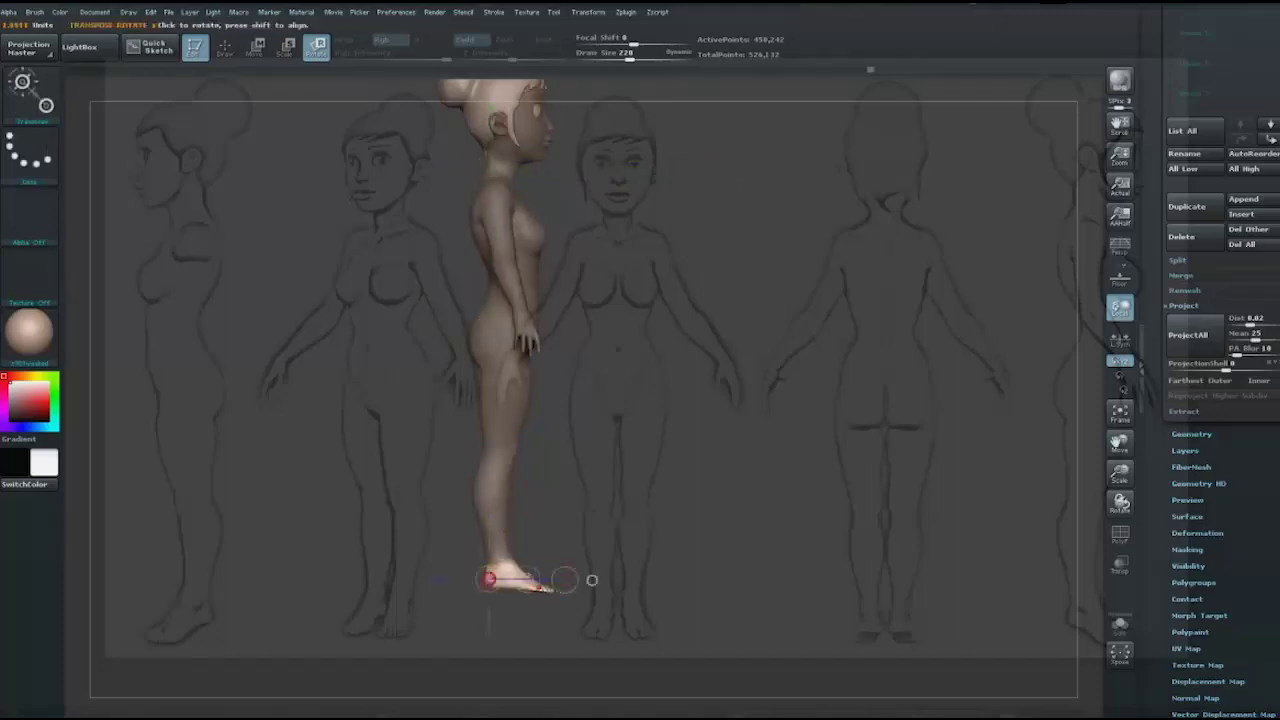
left_click_drag(463, 580, 563, 580)
left_click(681, 425, "ctrl")
- Return to front view and smooth the chest and belly, resizing the brush to 58, 150 and 238
left_click_drag(461, 578, 640, 590)
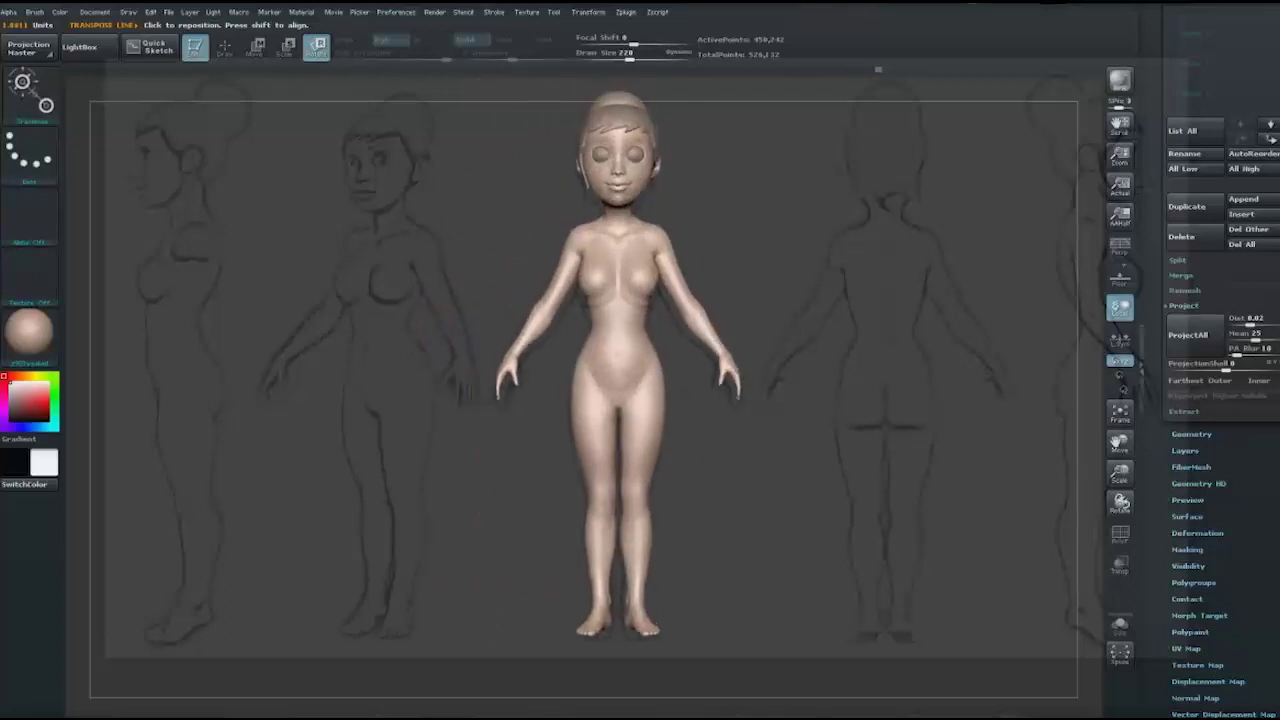
key("space")
mouse_move(624, 160)
left_mouse_down()
mouse_move(613, 161)
mouse_move(754, 156)
left_mouse_up()
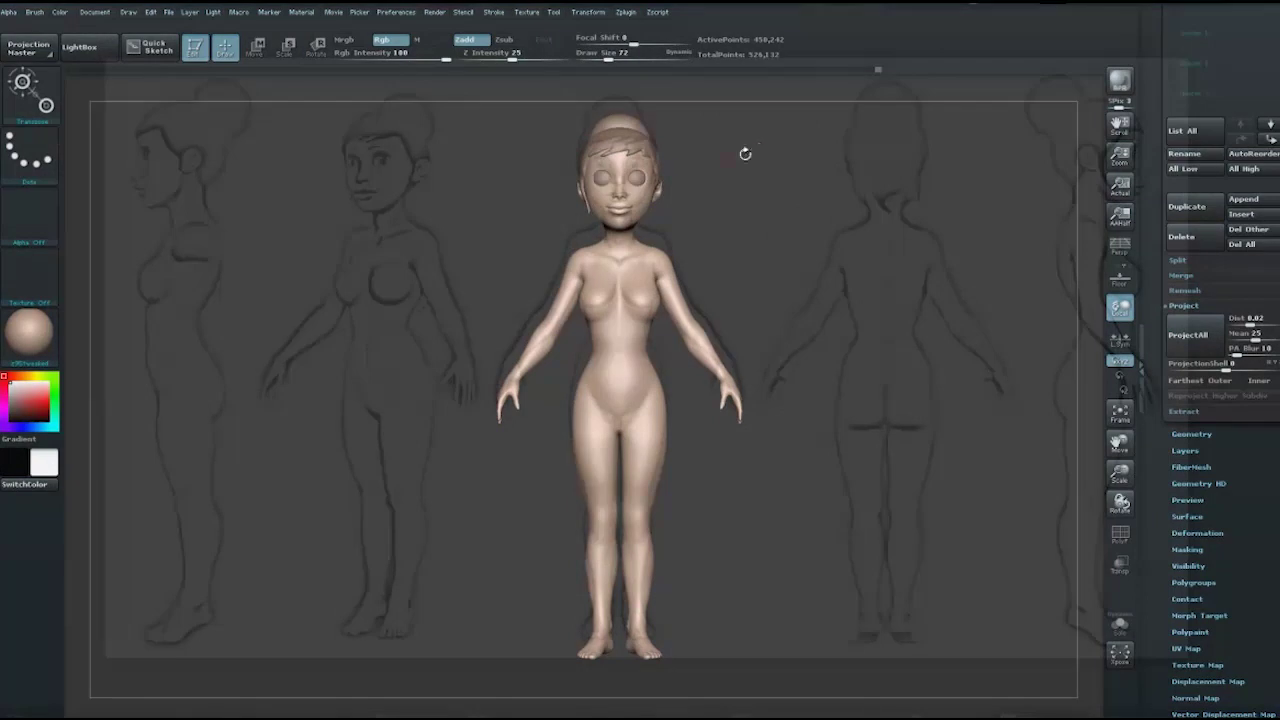
key("space")
left_click_drag(608, 168, 596, 170)
key("space")
left_click_drag(580, 290, 660, 290)
key("q")
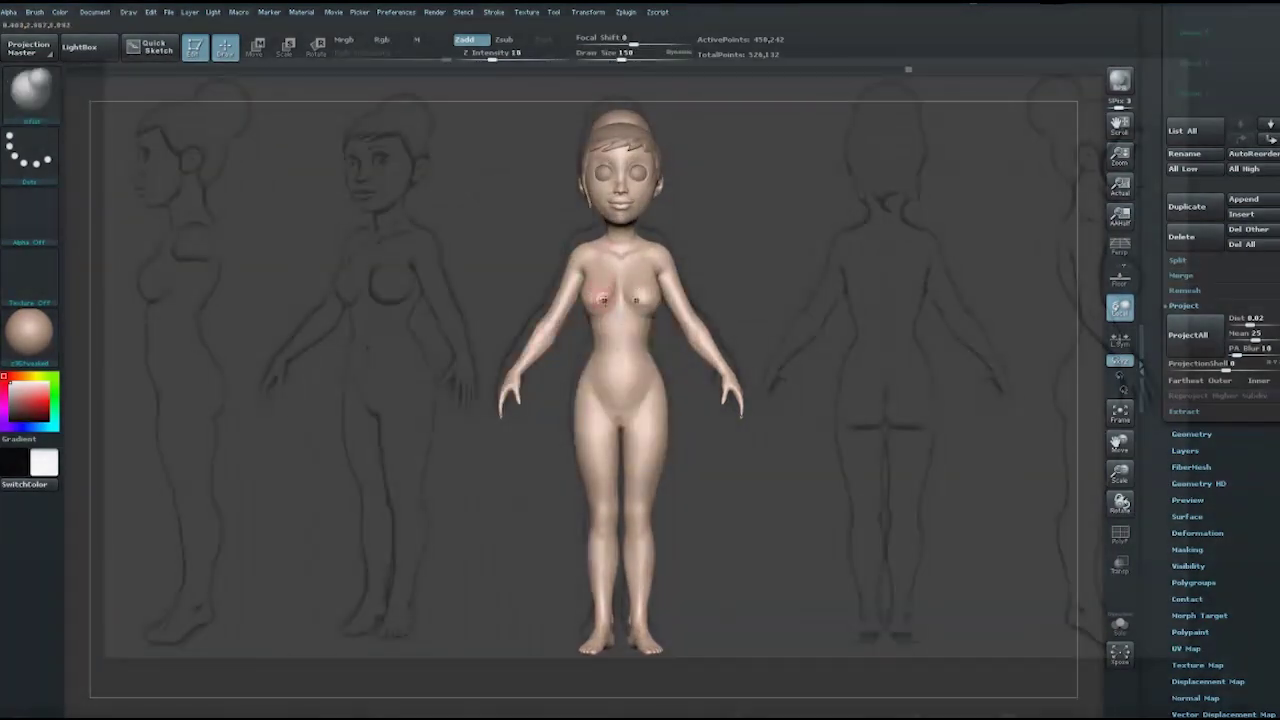
left_click_drag(705, 267, 705, 157, "alt")
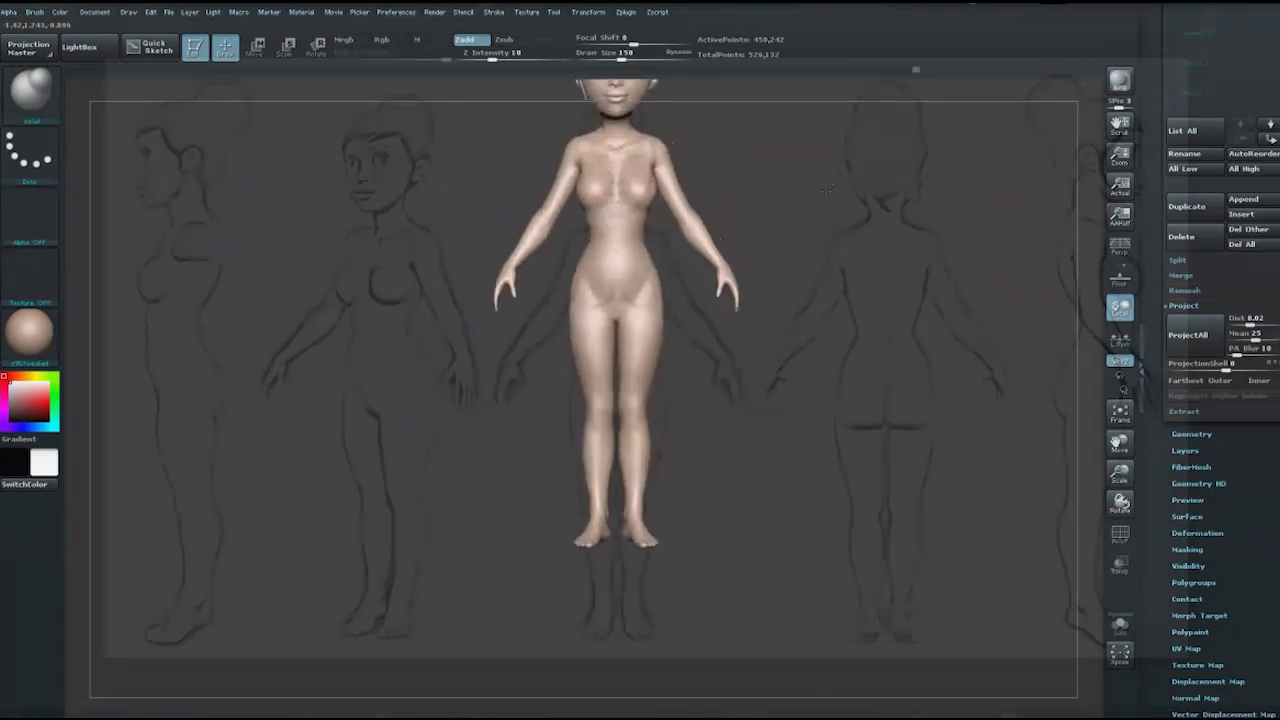
key("space")
left_click_drag(545, 183, 590, 183)
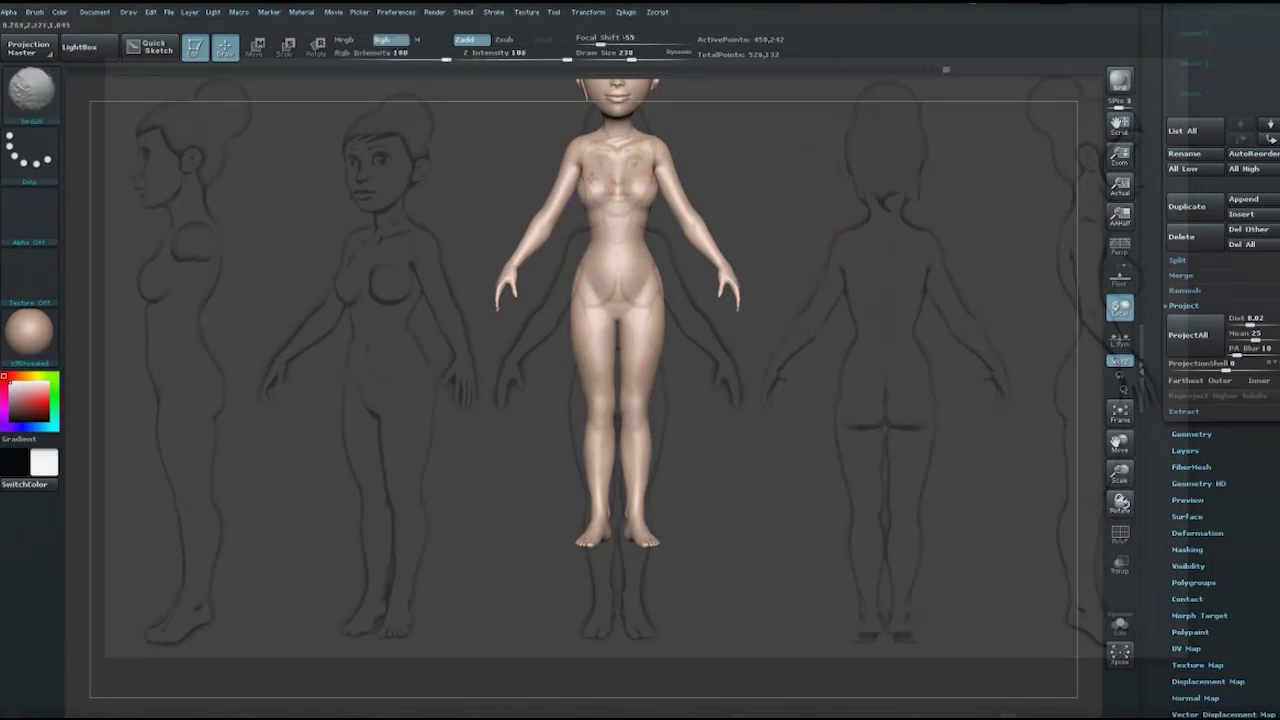
- Reshape the arms, waist and hips with the Move brush to fit the front reference
key("b")
key("m")
key("v")
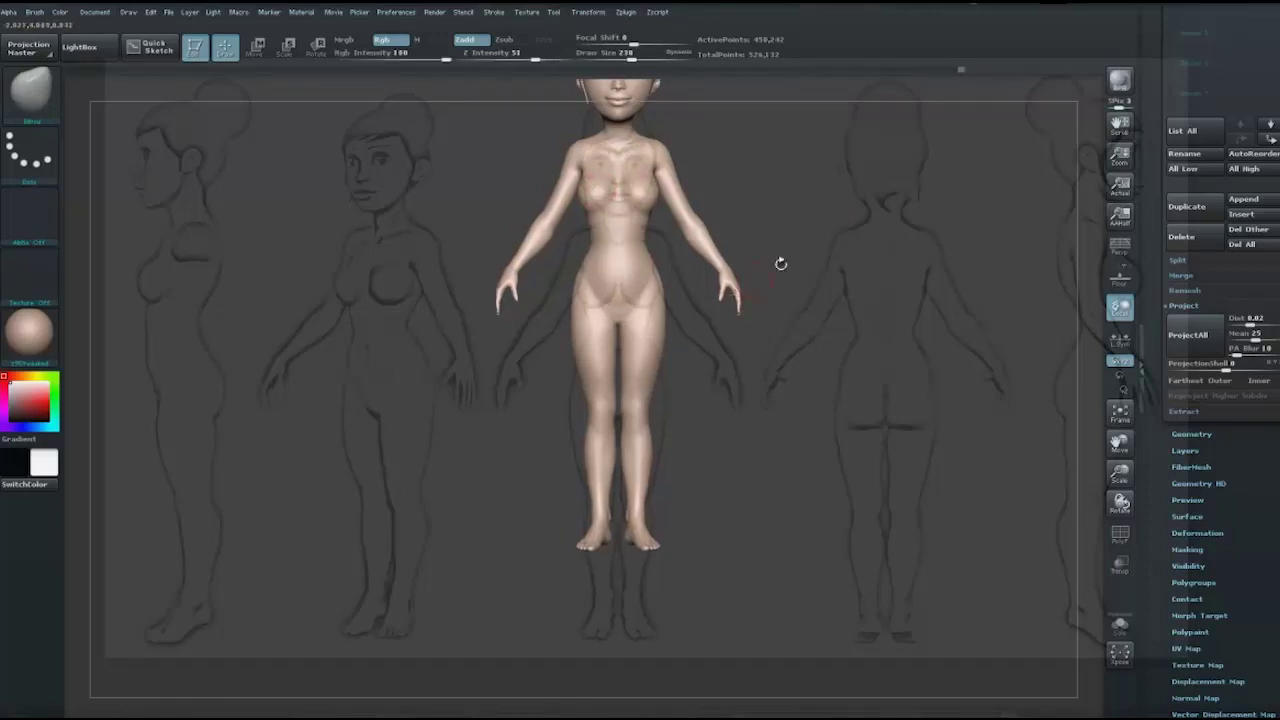
left_click_drag(812, 218, 826, 228)
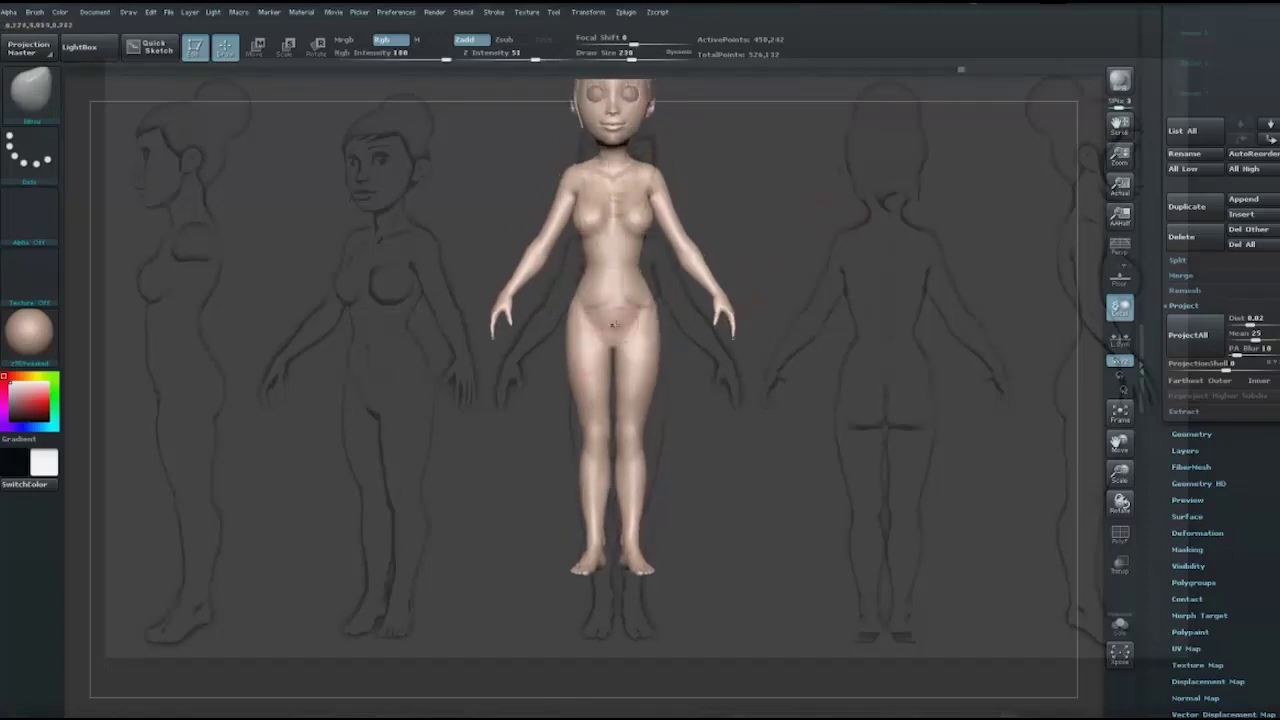
key("space")
left_click_drag(805, 200, 818, 189)
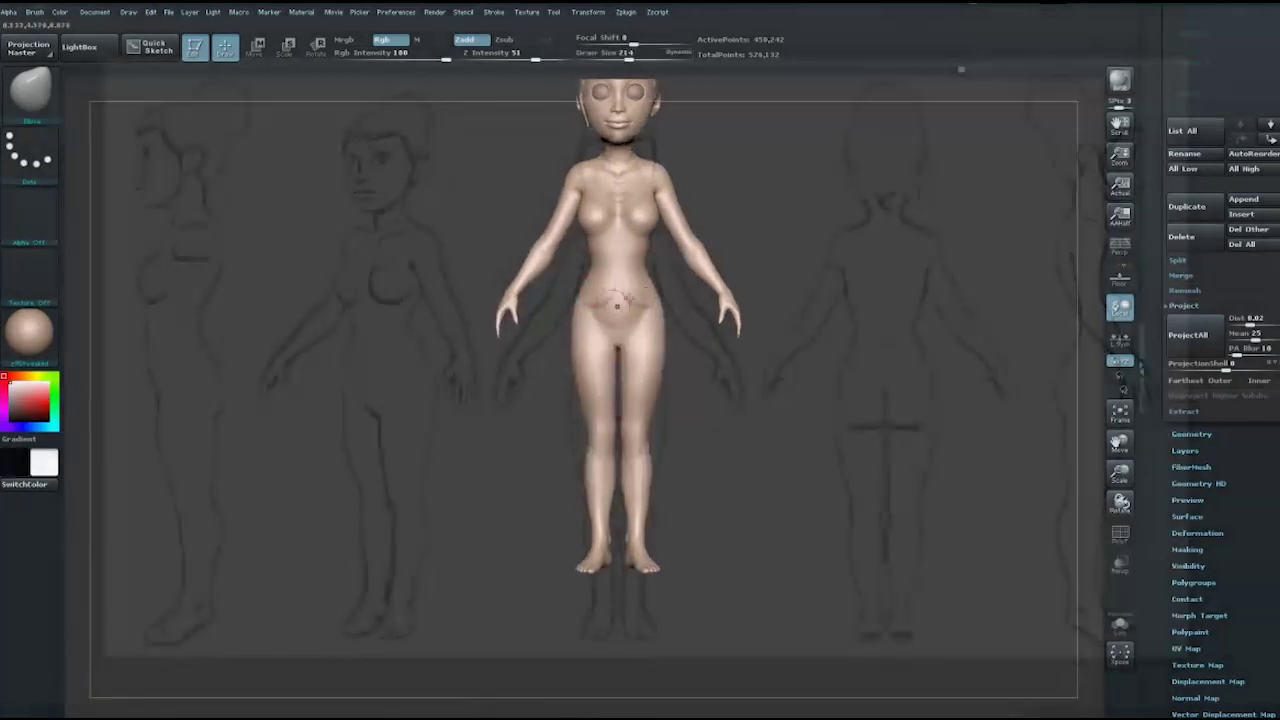
mouse_move(808, 145)
left_mouse_down()
mouse_move(829, 177)
mouse_move(869, 189)
mouse_move(663, 217)
left_mouse_up()
- Toggle the reference drawings off and back on while turning the figure to a three-quarter view
key("shift+z")
key("space")
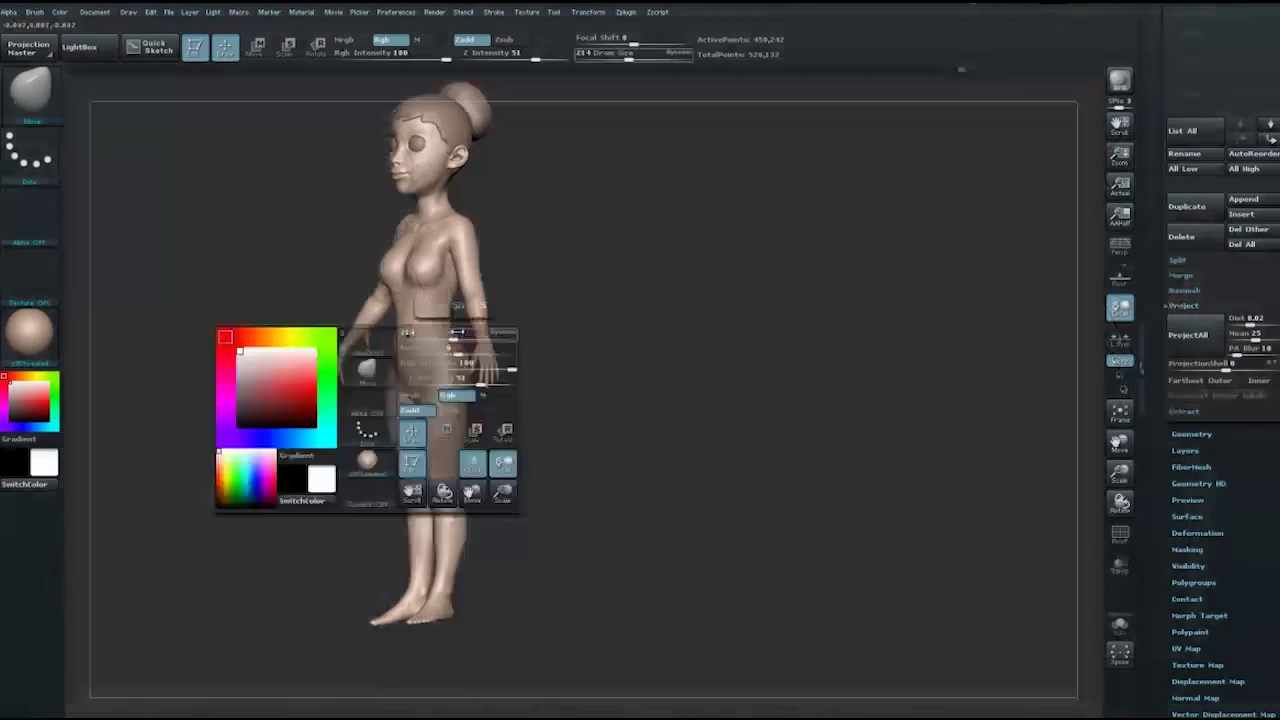
key("shift+z")
left_click_drag(594, 279, 591, 268)
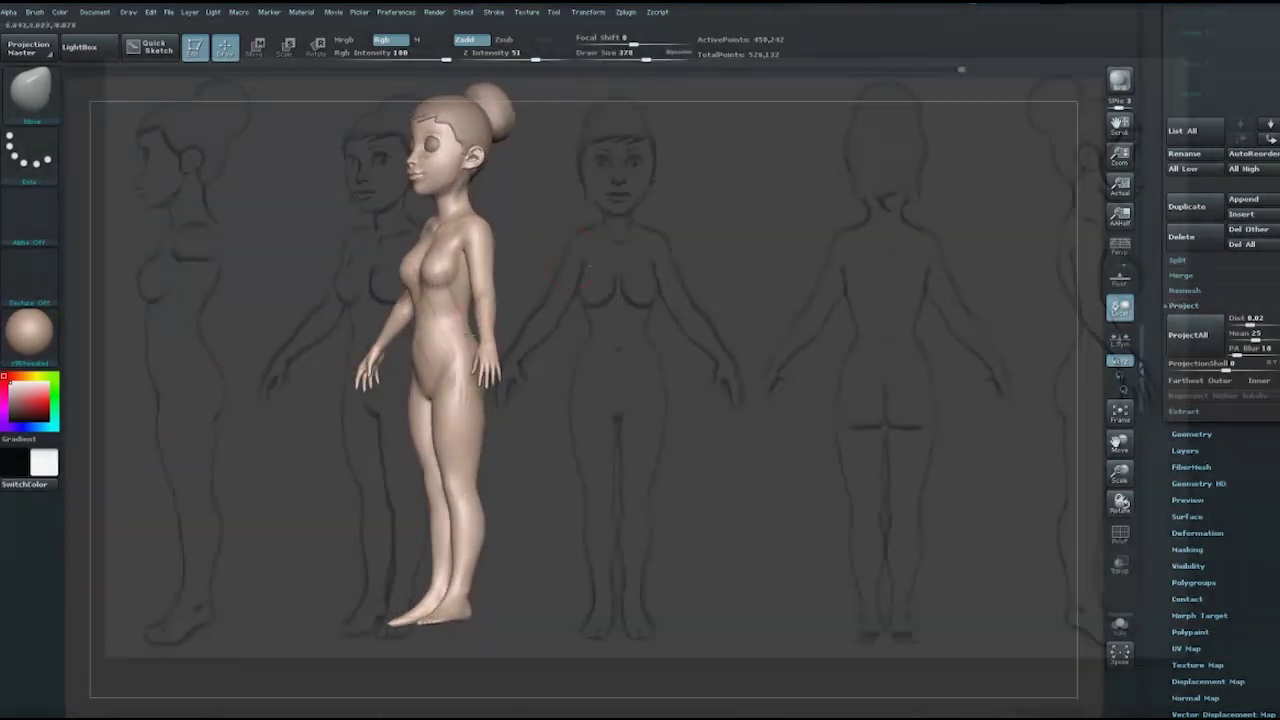
key("shift+z")
key("space")
key("shift+z")
key("shift")
- Smooth and straighten the legs from profile and front views
mouse_move(612, 318)
left_mouse_down()
mouse_move(410, 349)
mouse_move(415, 340)
left_mouse_up()
key("space")
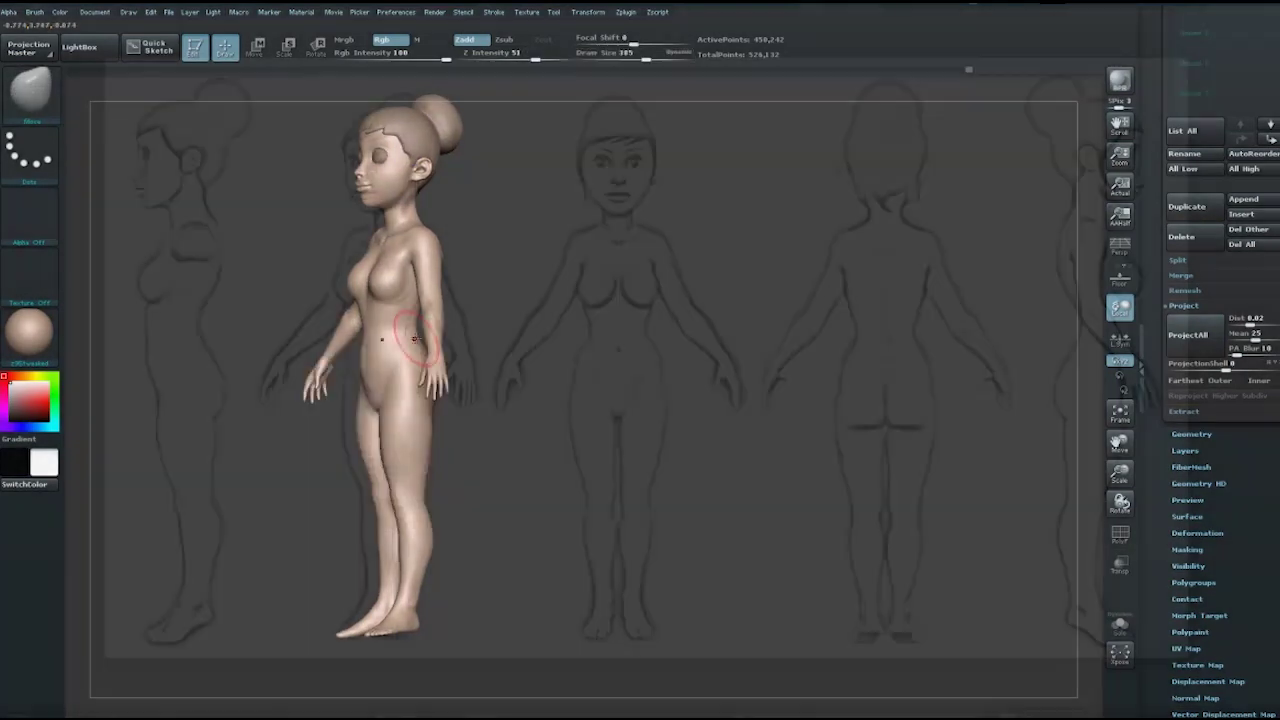
left_click_drag(640, 316, 780, 318)
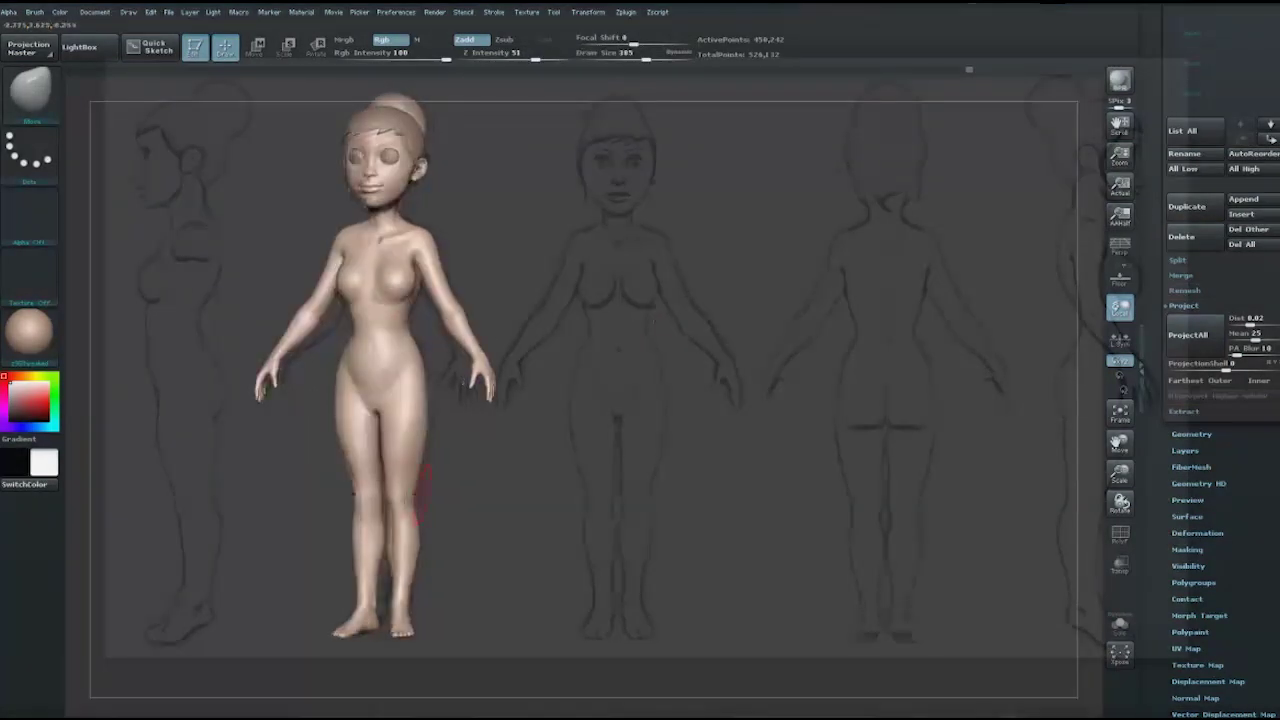
key("space")
key("shift")
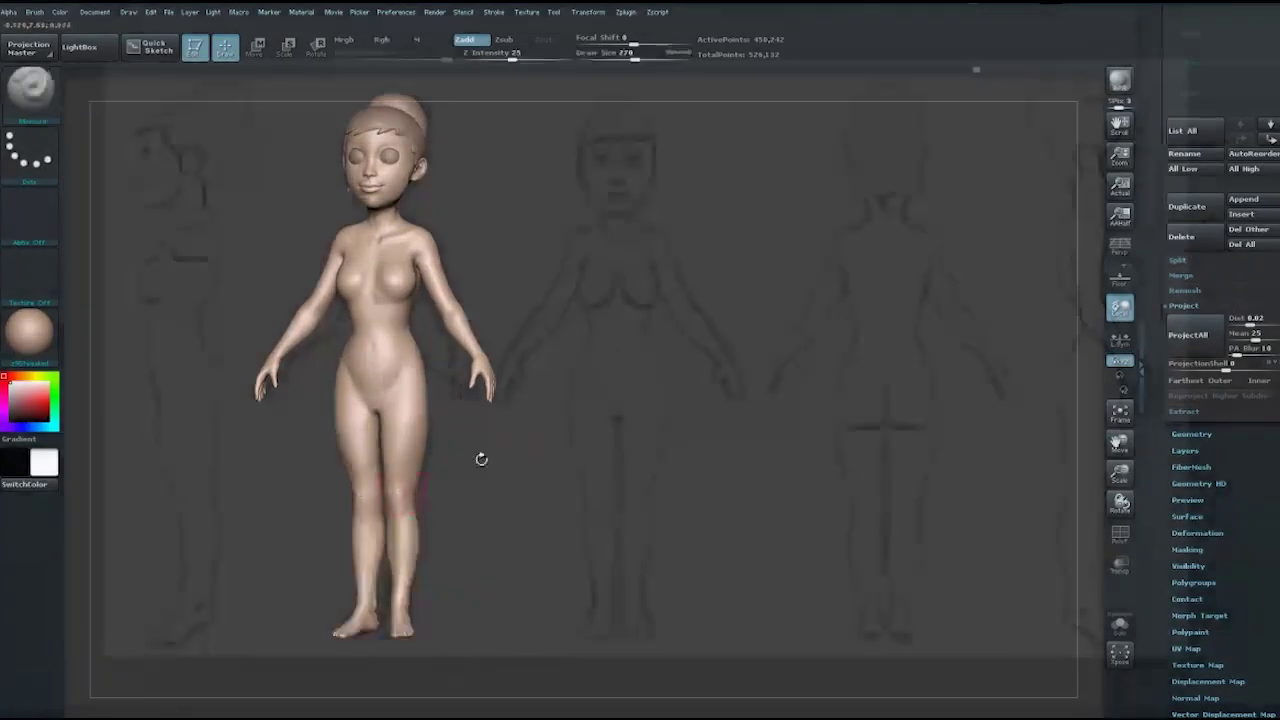
left_click_drag(378, 480, 393, 497, "shift")
left_click_drag(519, 434, 559, 434, "alt")
- Carve a thin crease down the back with Dam Standard at Draw Size 140 to define the buttocks
key("space")
mouse_move(520, 292)
left_mouse_down()
mouse_move(488, 292)
mouse_move(441, 262)
mouse_move(534, 237)
left_mouse_up()
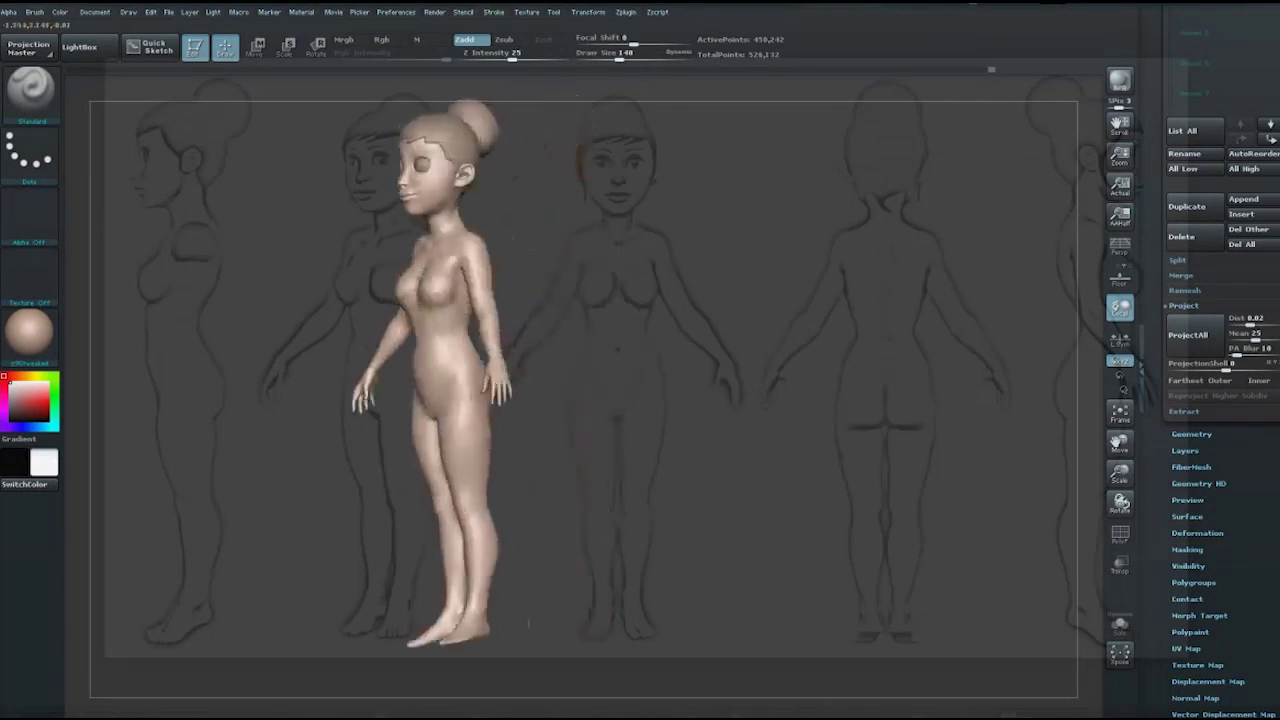
left_click_drag(656, 245, 645, 348)
key("b")
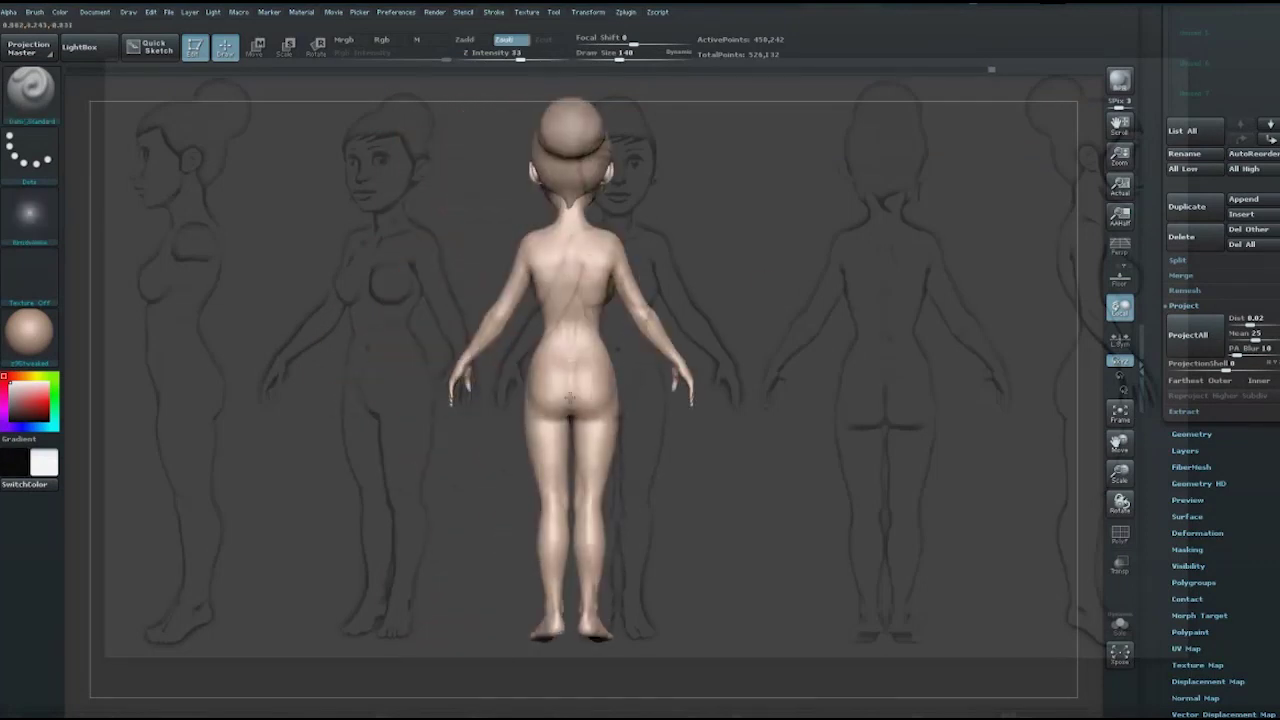
key("d")
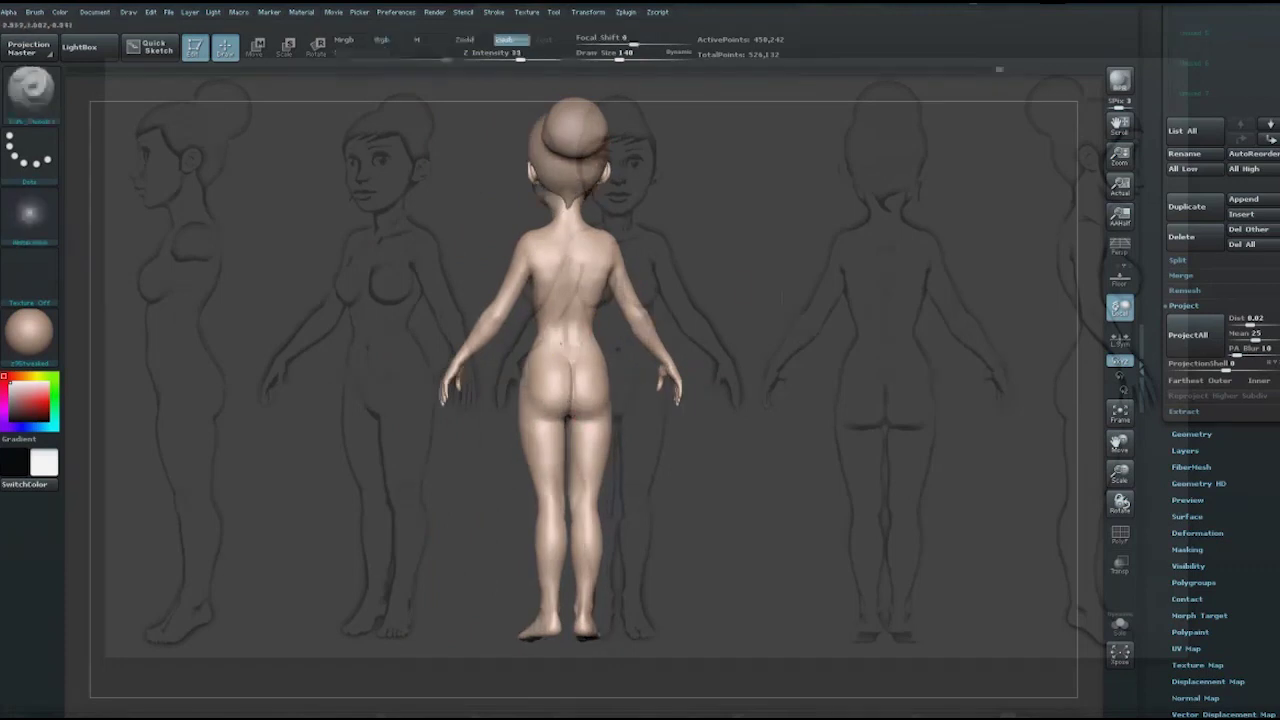
left_click_drag(743, 292, 395, 400)
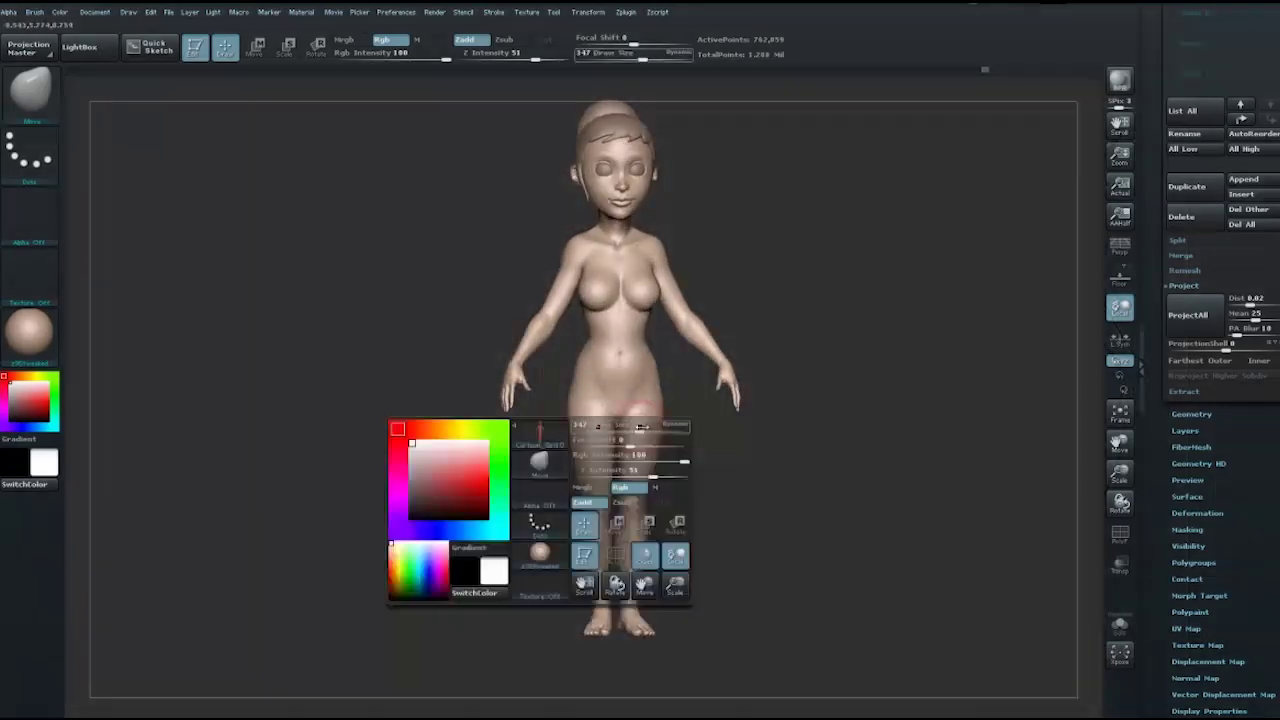
- Resize the brush to 186, then 214, while matching the body to the front reference
key("space")
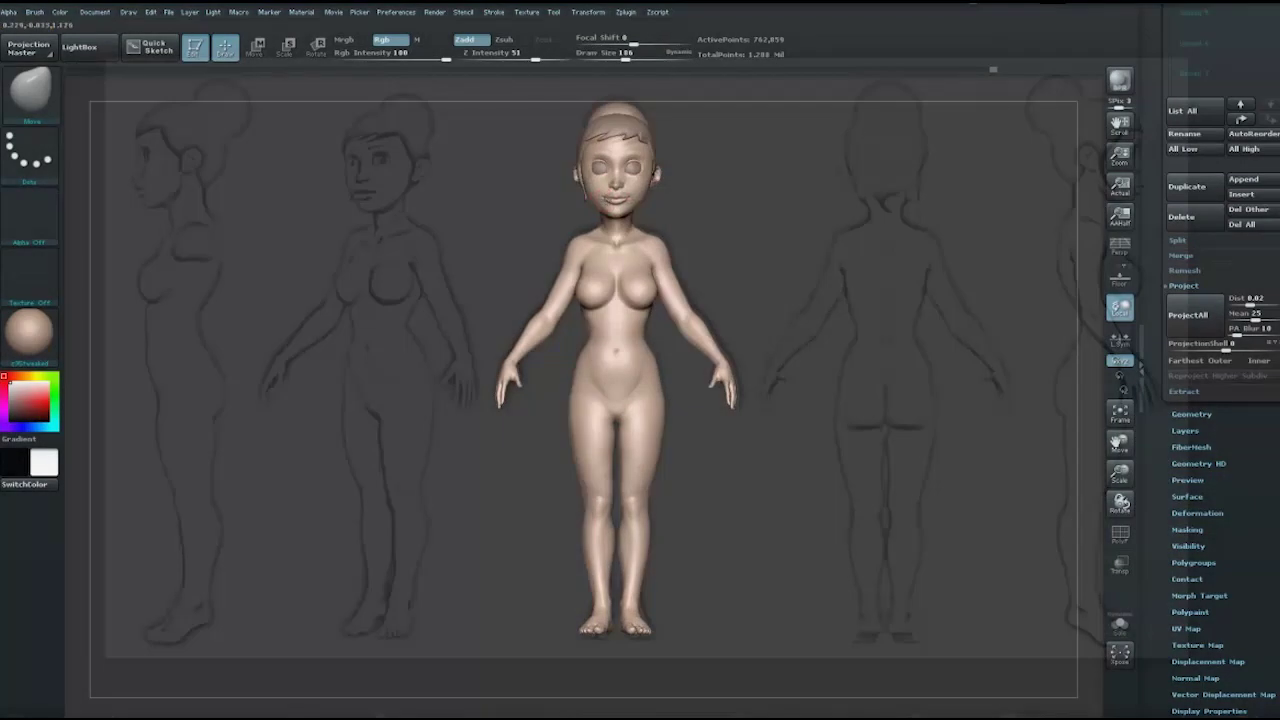
mouse_move(718, 214)
left_mouse_down()
mouse_move(720, 233)
mouse_move(632, 233)
left_mouse_up()
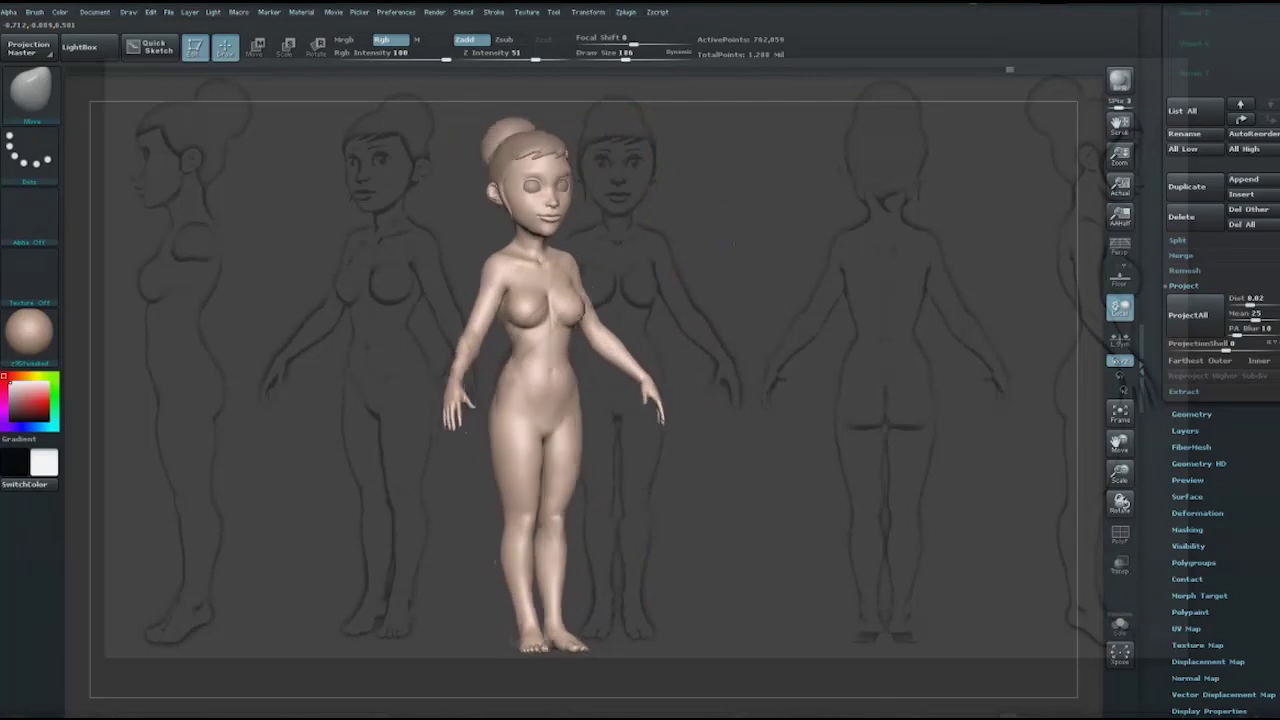
key("space")
key("space")
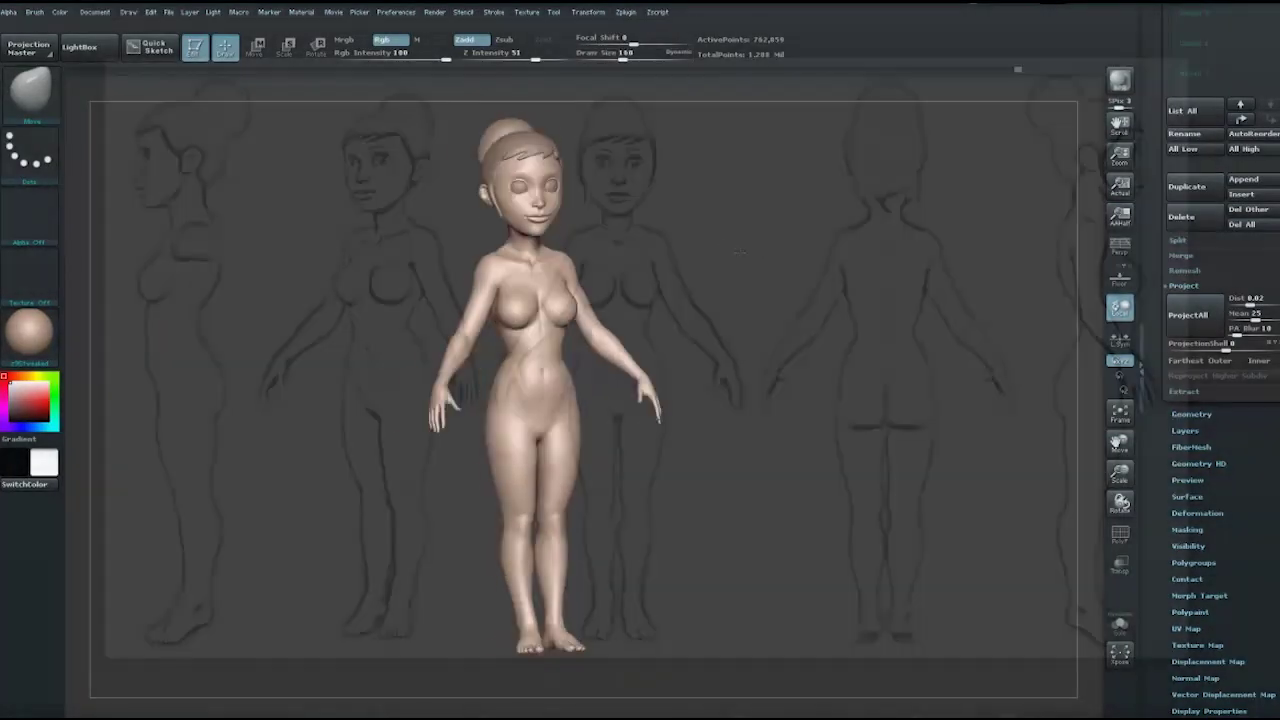
left_click_drag(470, 190, 616, 425)
- Switch to the Standard brush (BST) and sculpt the chest and belly, checking from above
key("b")
key("s")
key("t")
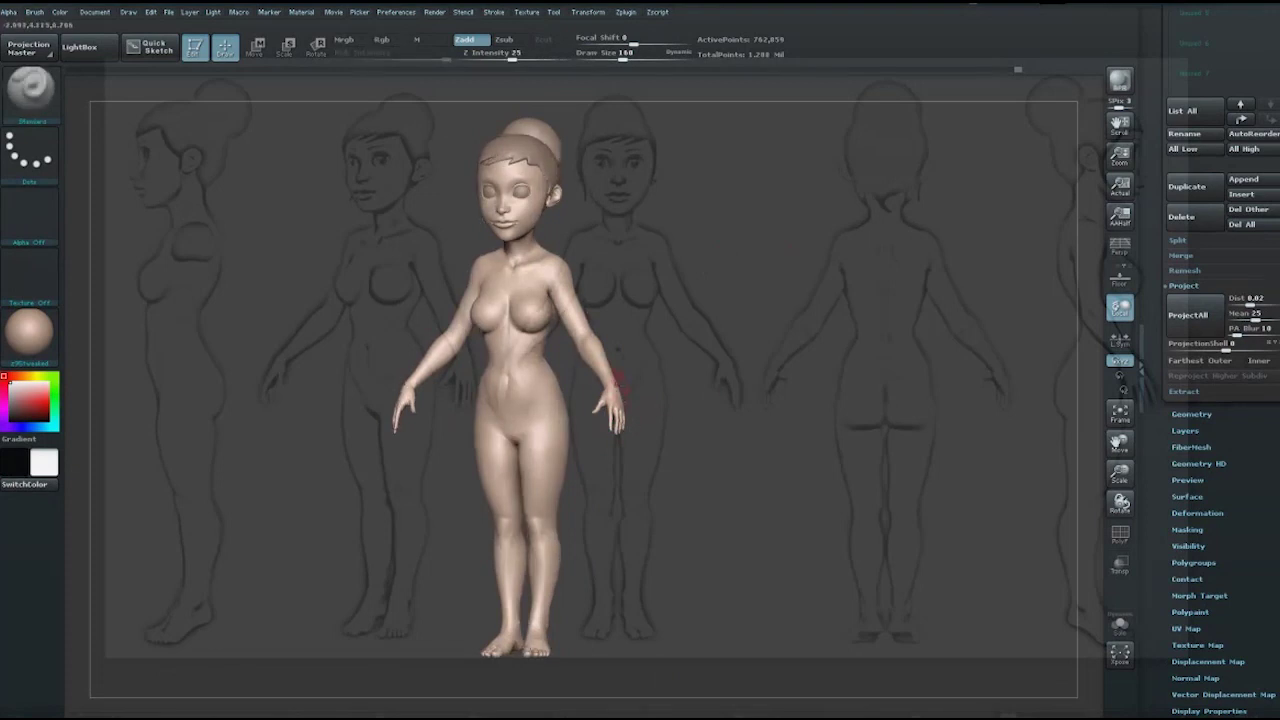
left_click_drag(655, 373, 561, 438)
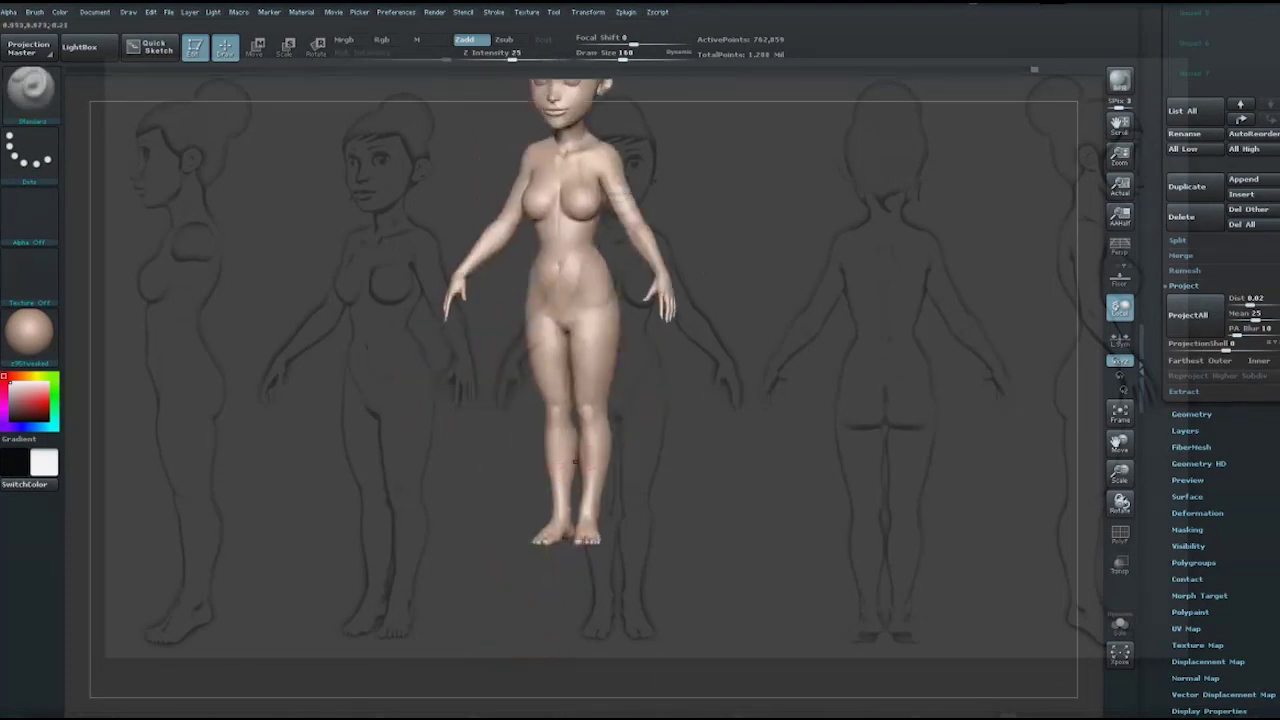
left_click_drag(714, 391, 704, 436)
mouse_move(508, 518)
left_mouse_down()
mouse_move(531, 543)
mouse_move(586, 534)
mouse_move(720, 437)
mouse_move(814, 337)
left_mouse_up()
- Switch to an inflating brush and bring the model back to a straight front view
key("b")
key("s")
key("t")
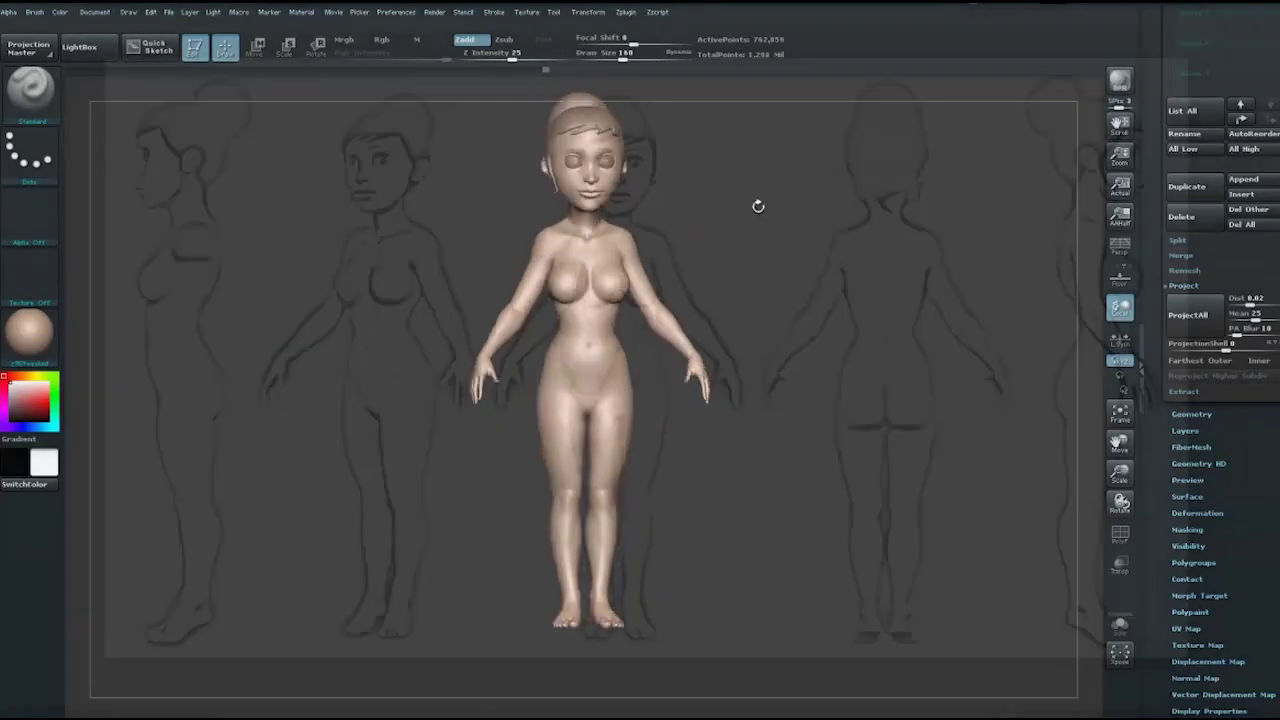
left_click_drag(760, 300, 797, 239, "shift")
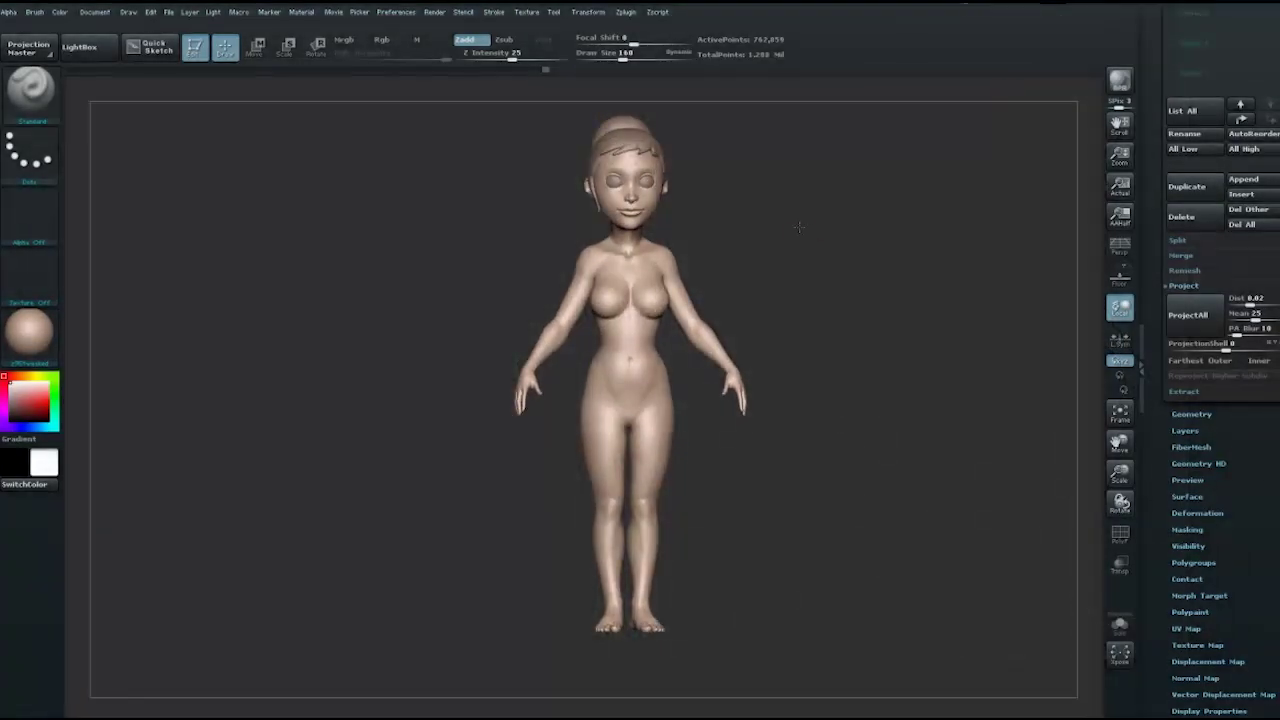
- Frame the head, shrink the brush and refine the lips, undoing the lopsided mouth-corner stroke
mouse_move(806, 226)
left_mouse_down()
mouse_move(866, 276)
mouse_move(615, 283)
left_mouse_up()
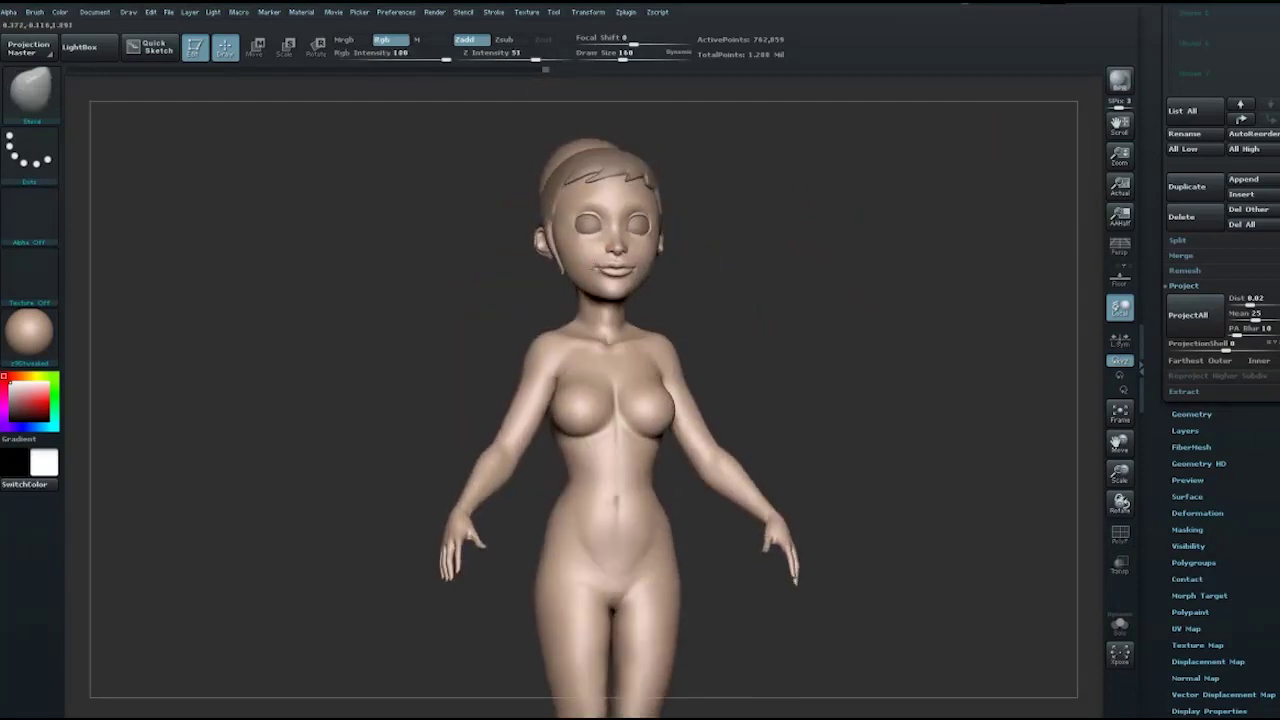
mouse_move(760, 262)
left_mouse_down()
mouse_move(880, 330)
mouse_move(963, 317)
mouse_move(911, 280)
mouse_move(565, 208)
mouse_move(575, 213)
left_mouse_up()
key("space")
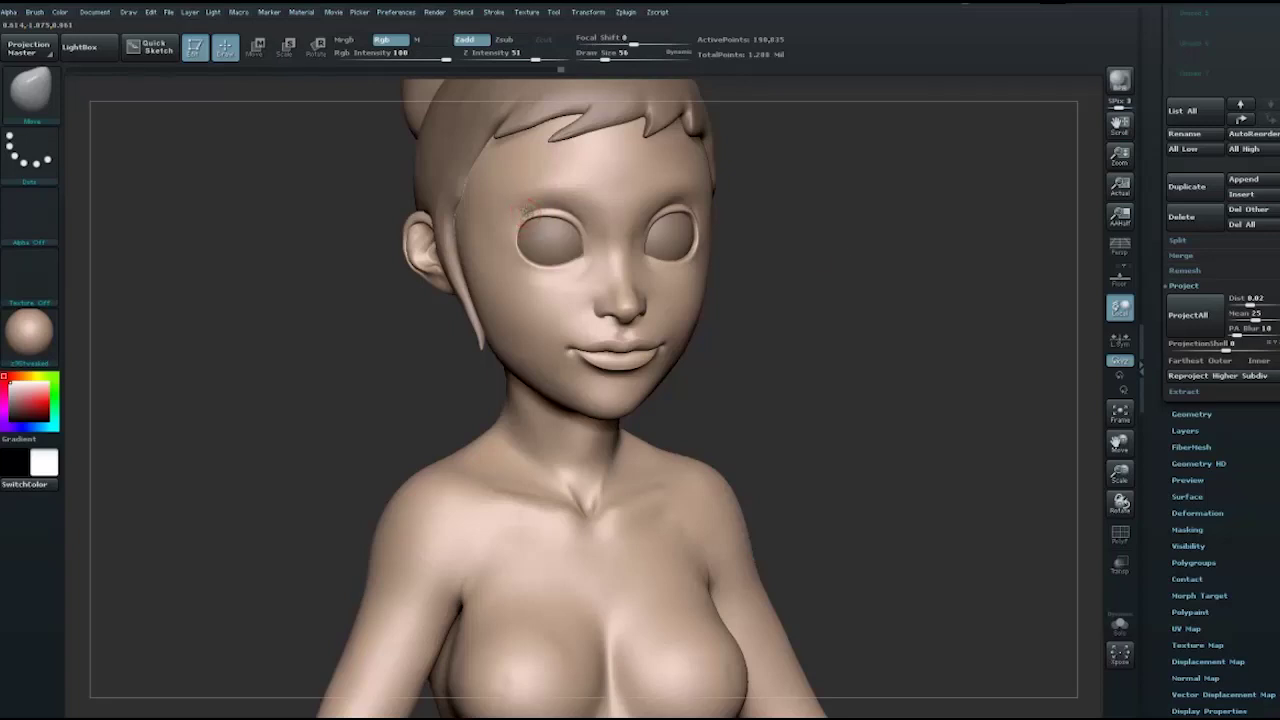
mouse_move(728, 251)
left_mouse_down()
mouse_move(866, 240)
mouse_move(581, 207)
left_mouse_up()
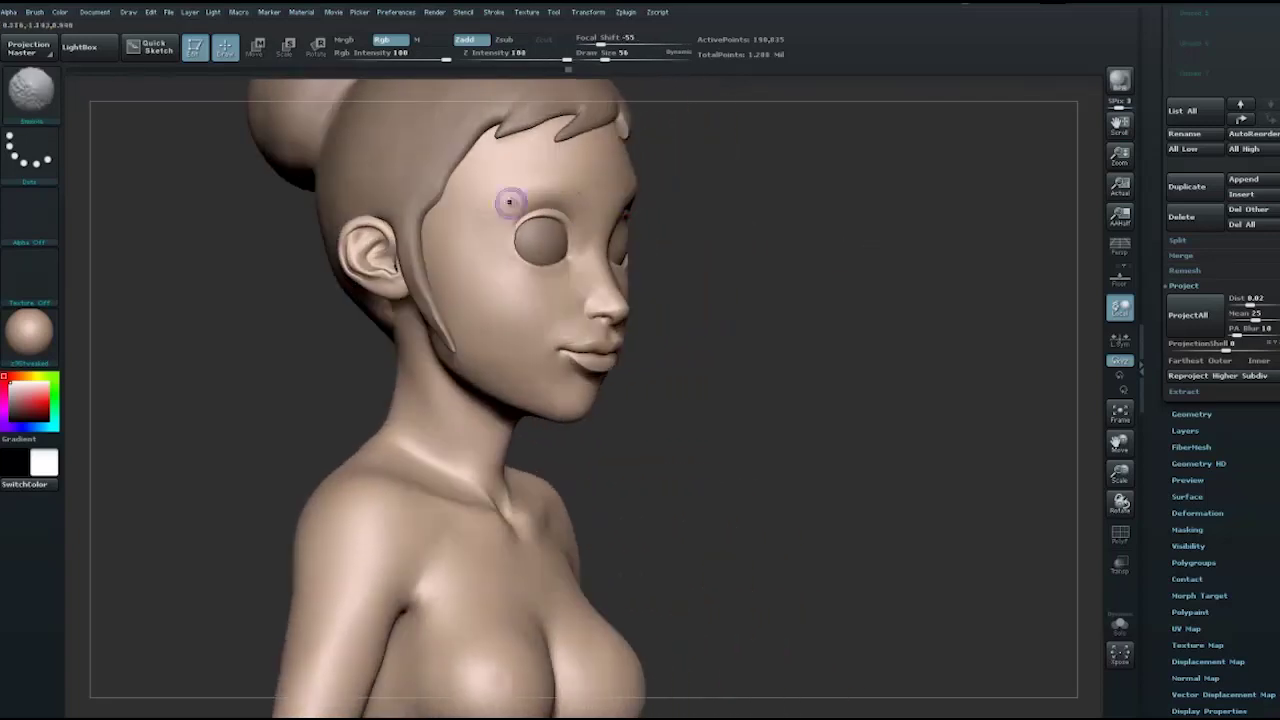
left_click_drag(829, 280, 434, 457)
key("space")
left_click_drag(575, 348, 571, 348)
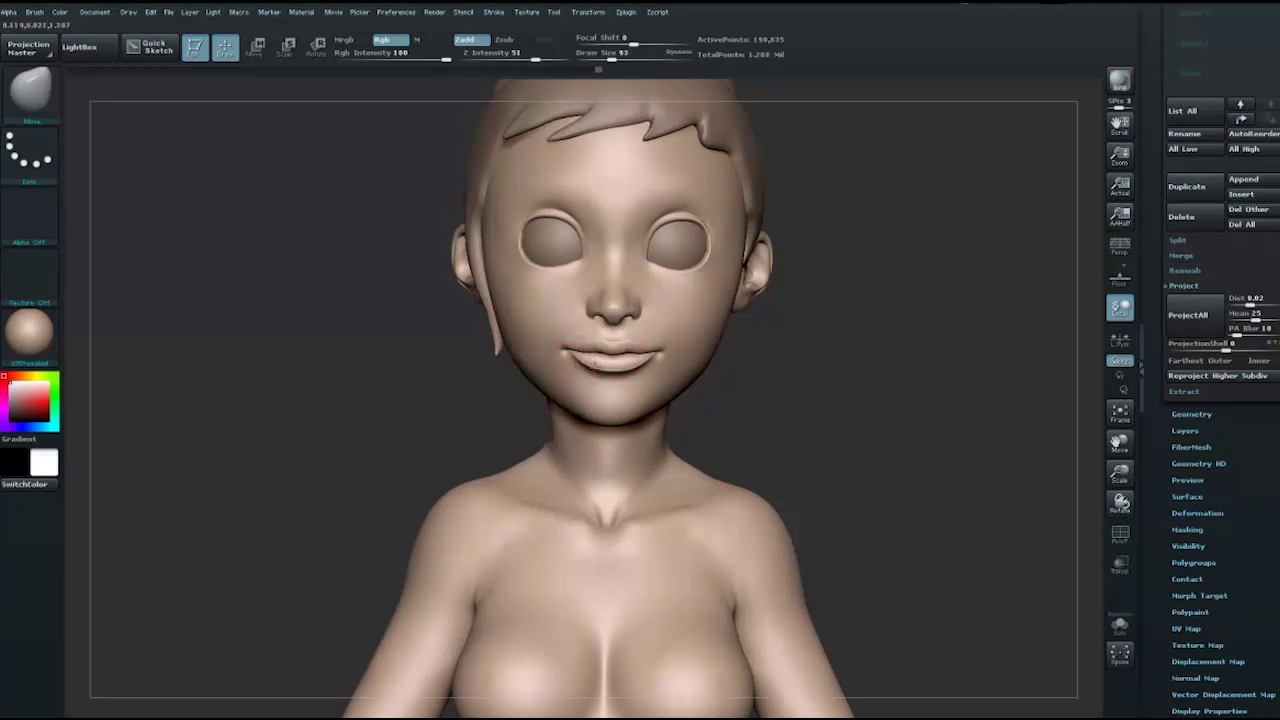
key("ctrl+z")
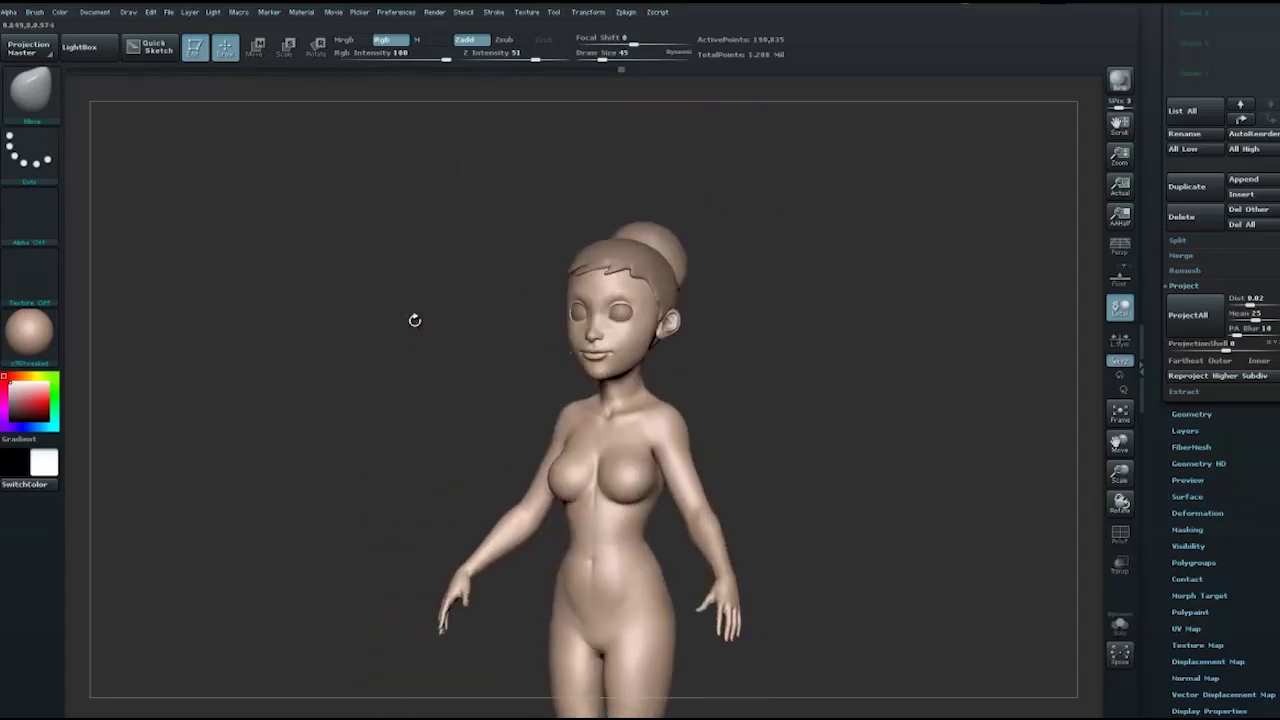
- Check the head in side view, then frame the whole body in front view
mouse_move(414, 320)
left_mouse_down()
mouse_move(560, 322)
mouse_move(611, 340)
mouse_move(601, 374)
left_mouse_up()
key("space")
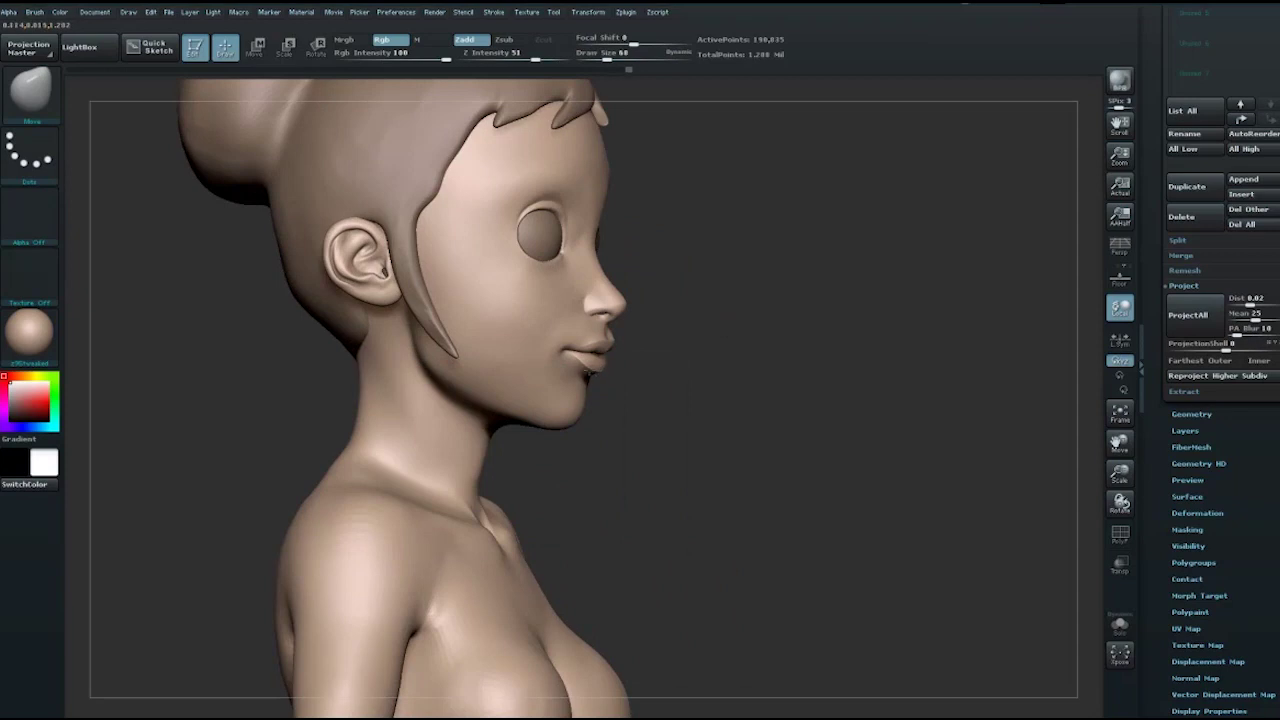
key("f")
left_click_drag(757, 314, 850, 318)
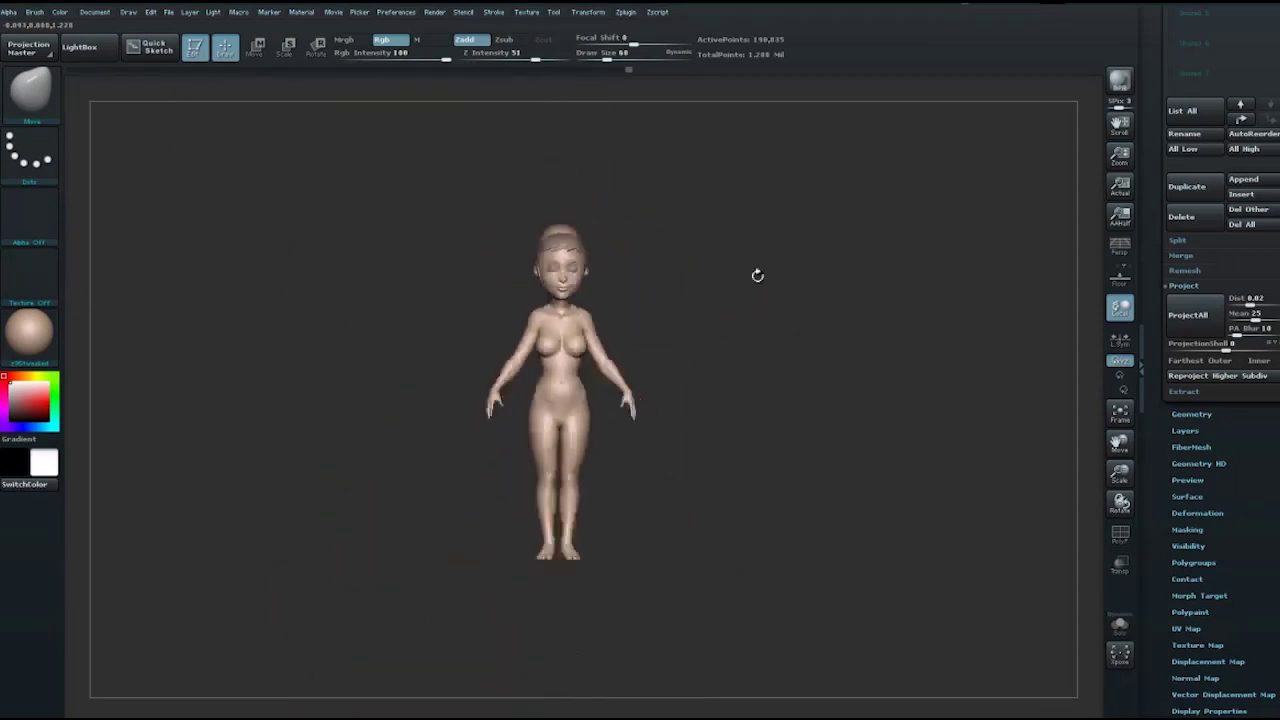
- Enlarge the brush to 251 and re-centre the model in a front view
left_click_drag(713, 424, 723, 354, "alt")
key("space")
mouse_move(506, 470)
left_mouse_down()
mouse_move(537, 466)
mouse_move(727, 295)
mouse_move(849, 289)
mouse_move(833, 283)
left_mouse_up()
key("f")
mouse_move(872, 284)
left_mouse_down()
mouse_move(845, 209)
mouse_move(873, 283)
mouse_move(689, 301)
mouse_move(585, 241)
left_mouse_up()
key("space")
- Switch to the Move brush (BMV), size 238 then 170, and zoom in on the upper body
key("b")
key("m")
key("v")
left_click_drag(700, 260, 791, 266)
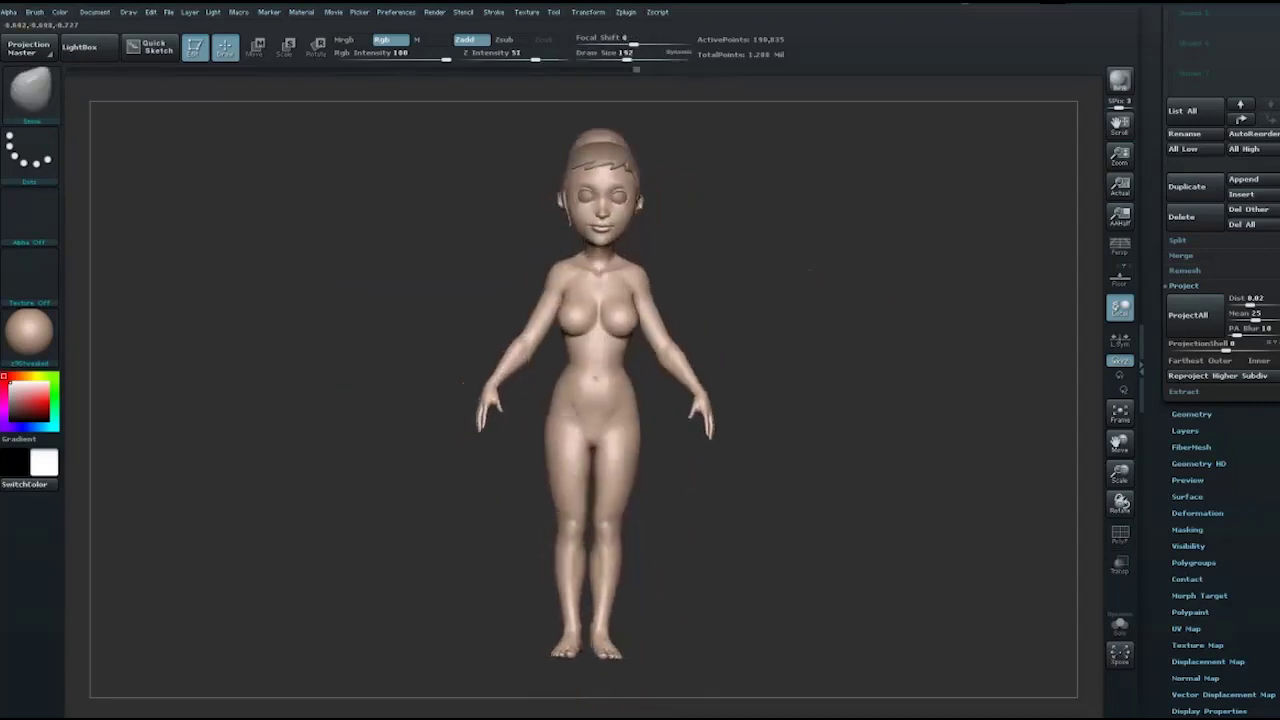
key("space")
left_click_drag(593, 193, 578, 193)
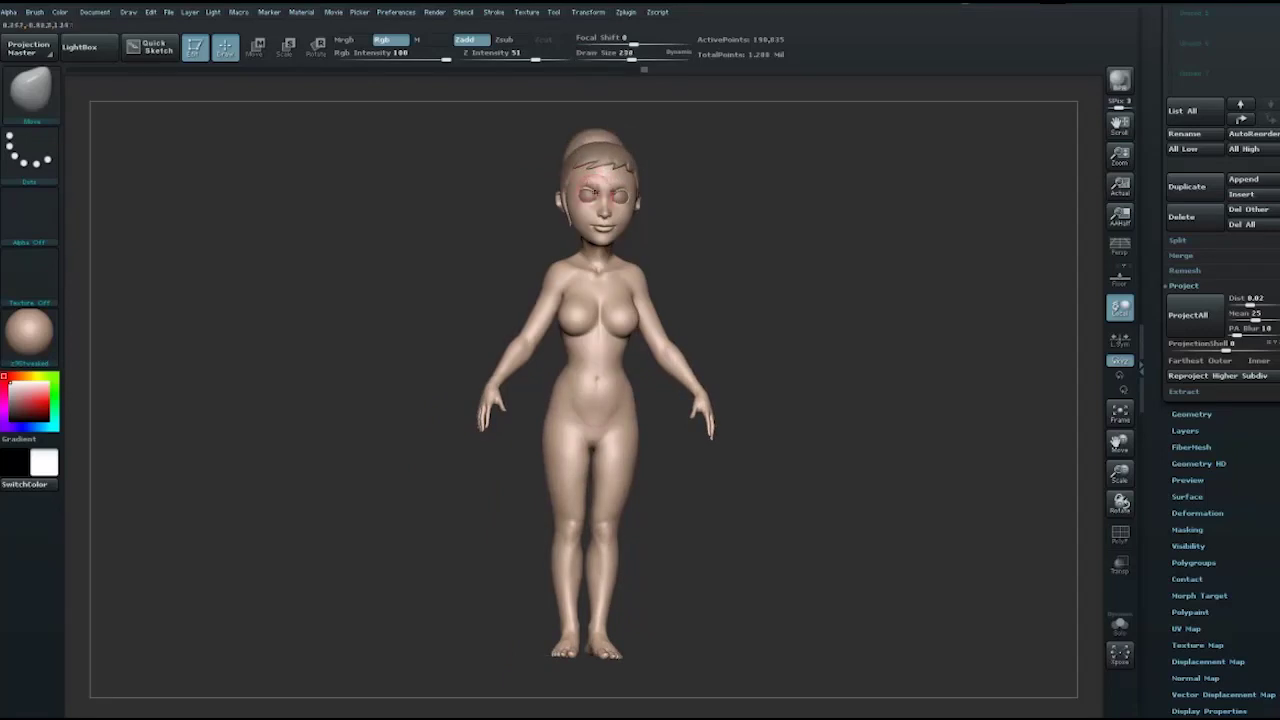
key("space")
left_click_drag(585, 190, 560, 190)
left_click_drag(657, 171, 641, 303, "alt")
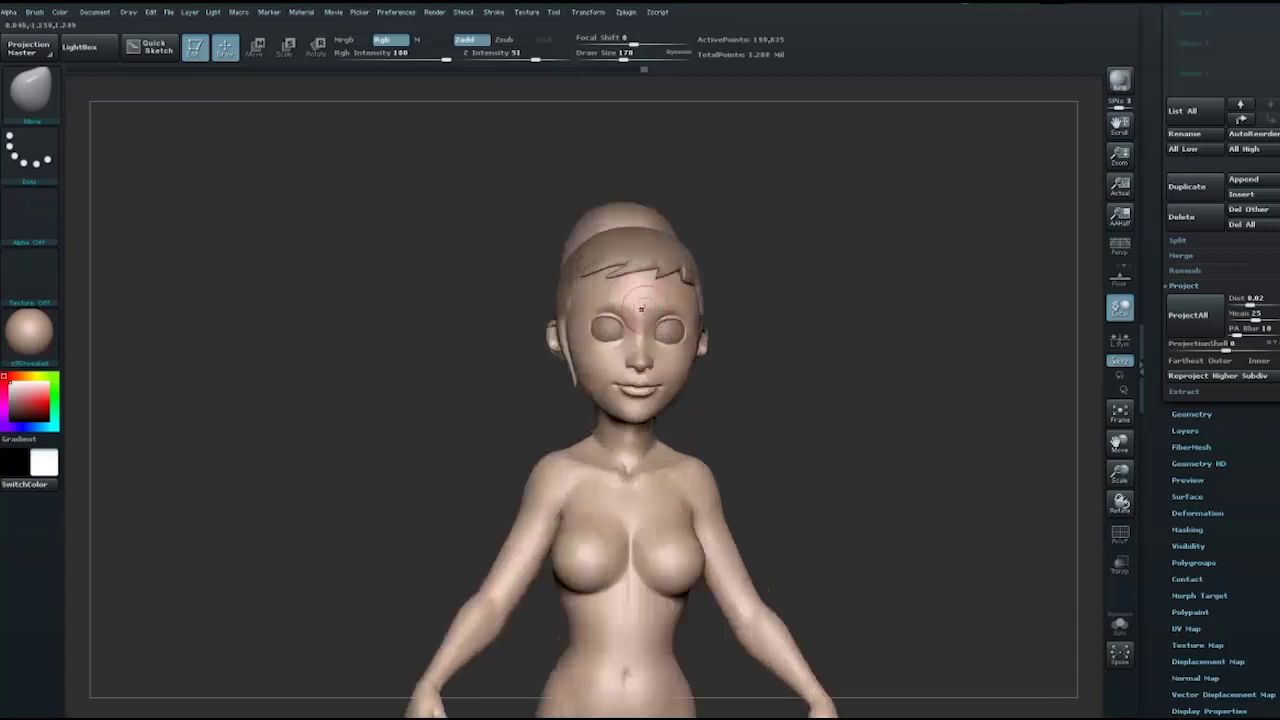
- Switch to TrimDynamic (BTD) at size 109 and smooth the brows and eye sockets
key("b")
key("t")
key("d")
key("space")
left_click_drag(660, 308, 627, 313)
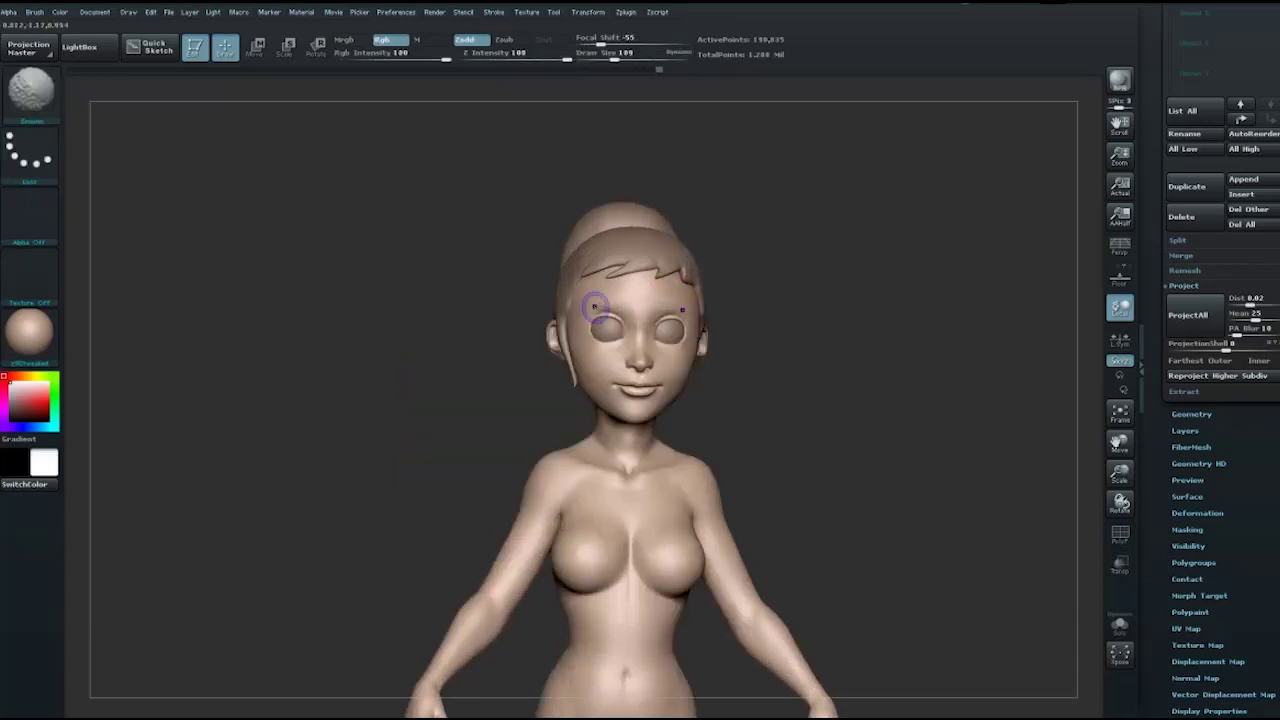
left_click_drag(910, 297, 652, 228, "shift")
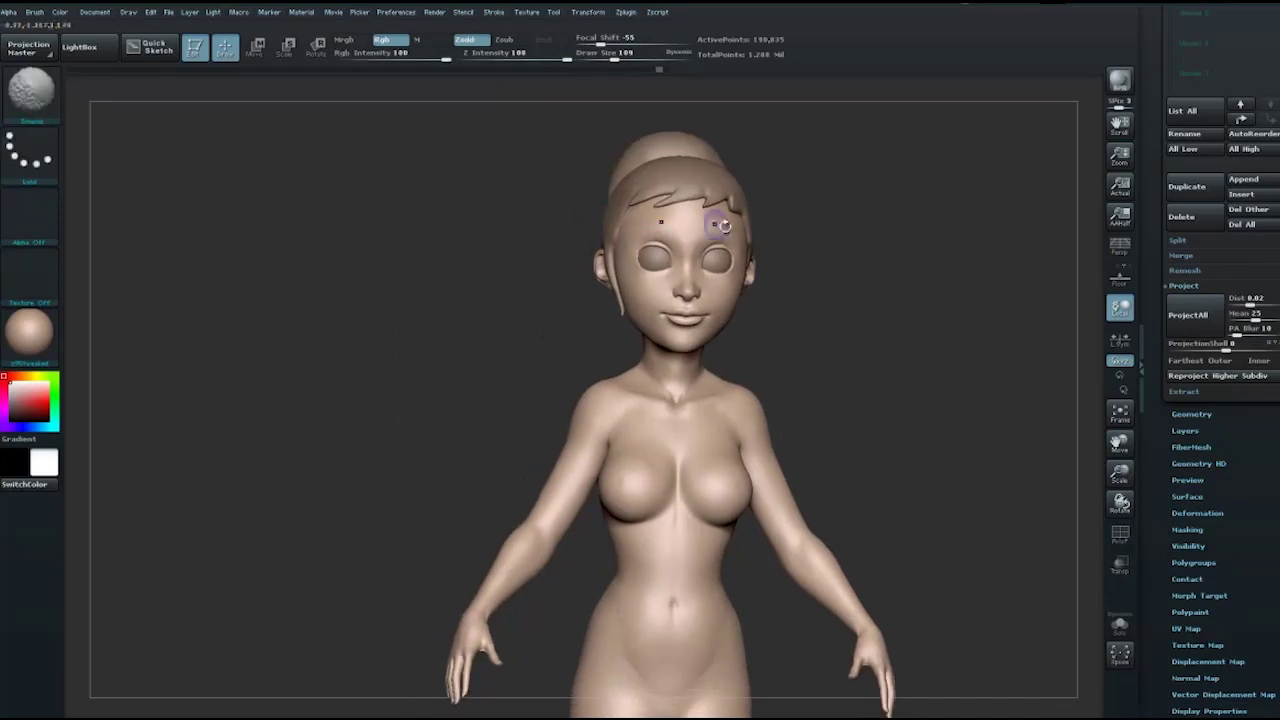
mouse_move(891, 283)
left_mouse_down()
mouse_move(783, 280)
mouse_move(957, 316)
mouse_move(871, 329)
mouse_move(741, 377)
mouse_move(860, 366)
mouse_move(780, 380)
mouse_move(860, 295)
mouse_move(822, 283)
mouse_move(857, 257)
mouse_move(815, 267)
mouse_move(831, 268)
left_mouse_up()
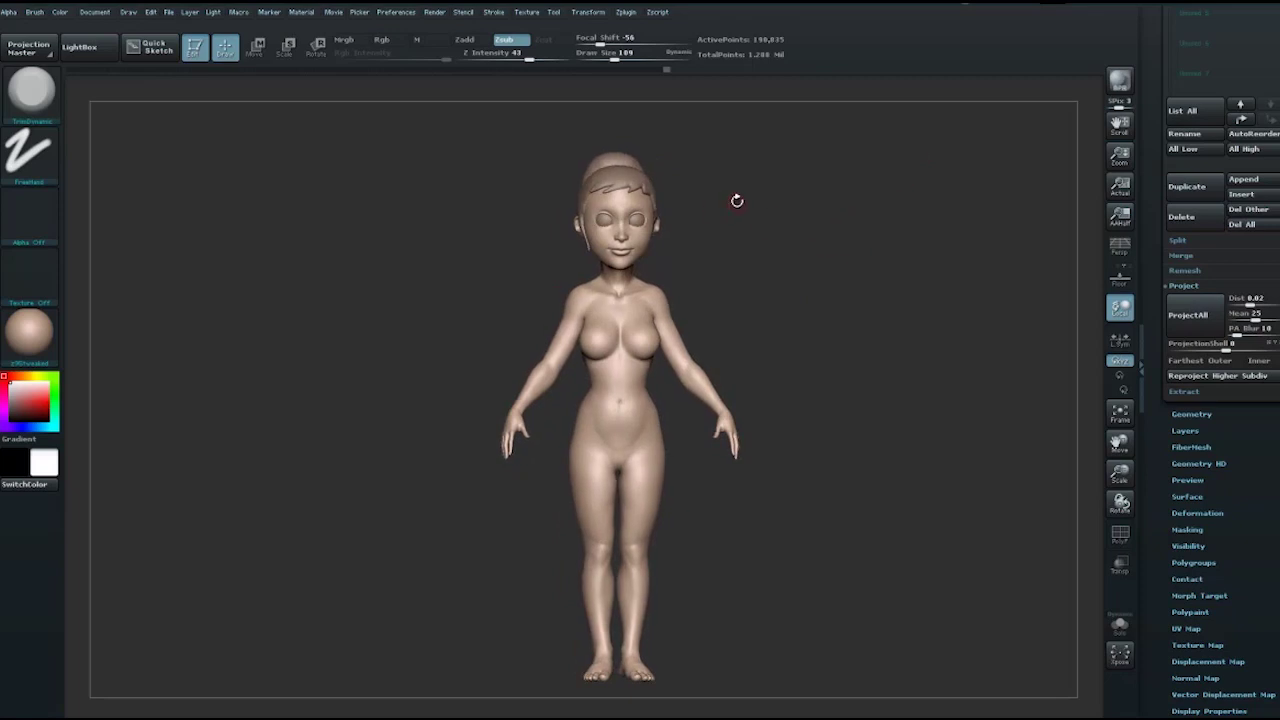
- Box-select the head to hide the body, frame it, and set brush size 82
left_click_drag(525, 130, 723, 290, "ctrl+shift")
key("f")
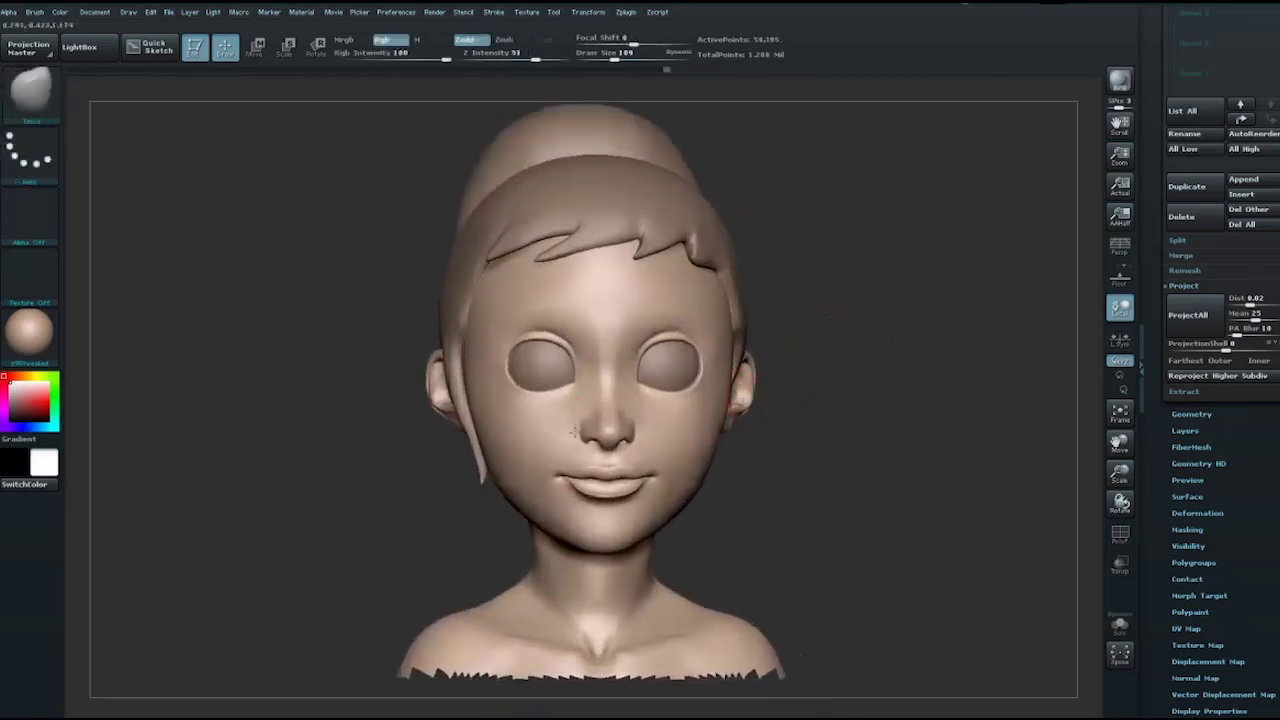
key("space")
left_click_drag(578, 377, 562, 393)
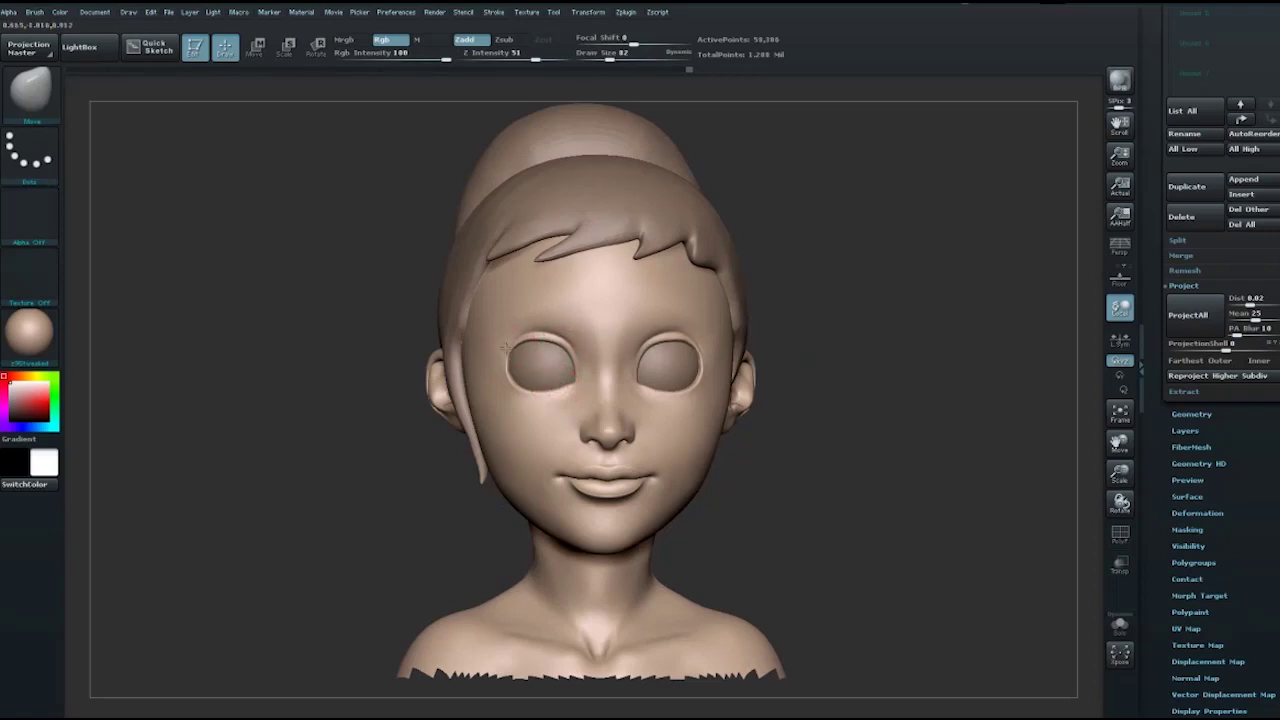
right_click_drag(583, 321, 640, 330)
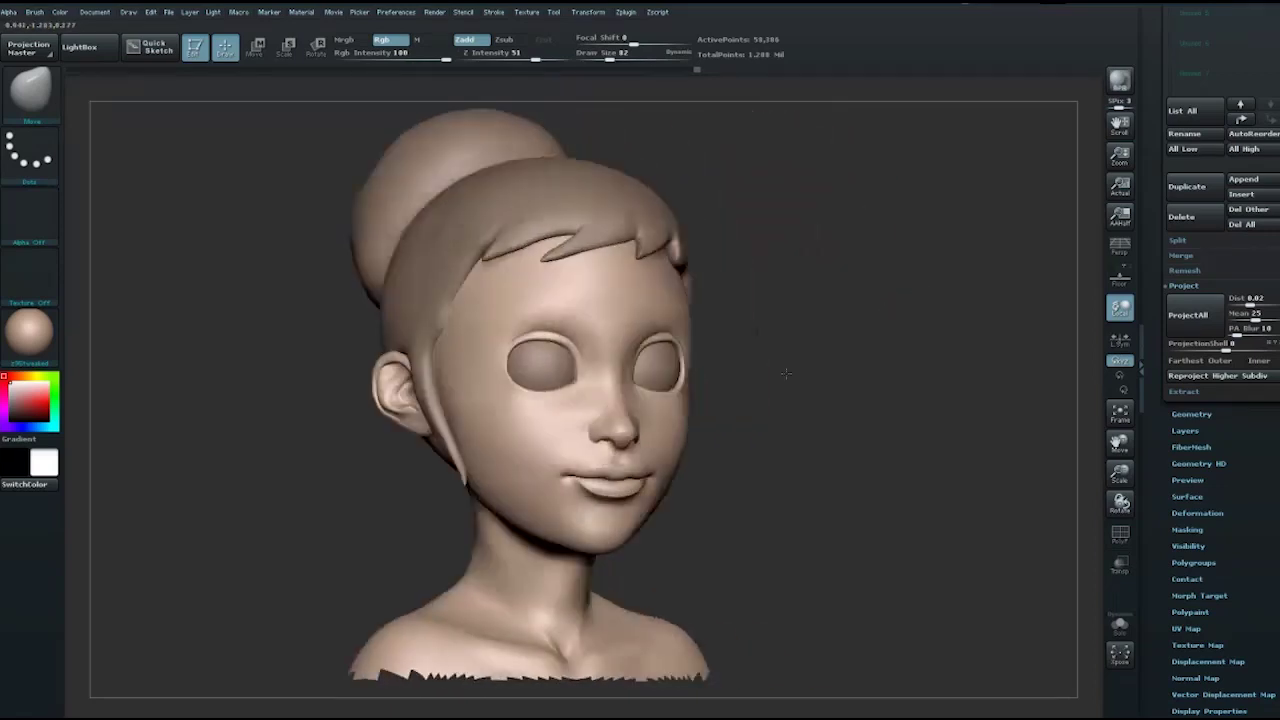
mouse_move(779, 400)
right_mouse_down()
mouse_move(748, 351)
mouse_move(872, 352)
mouse_move(706, 355)
right_mouse_up()
- Sculpt the lips and mouth with brush sizes 150, 131 and 89, zooming in on the head
key("space")
left_click_drag(706, 355, 620, 383)
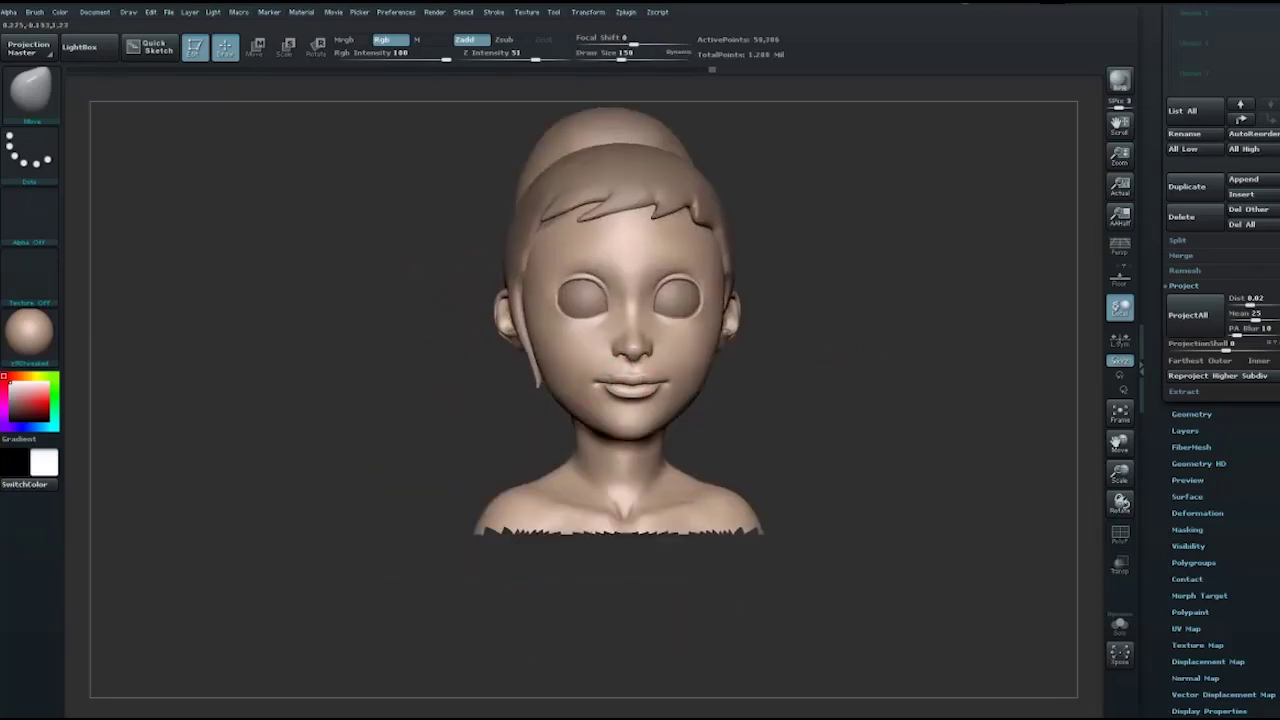
key("space")
left_click_drag(621, 393, 617, 384)
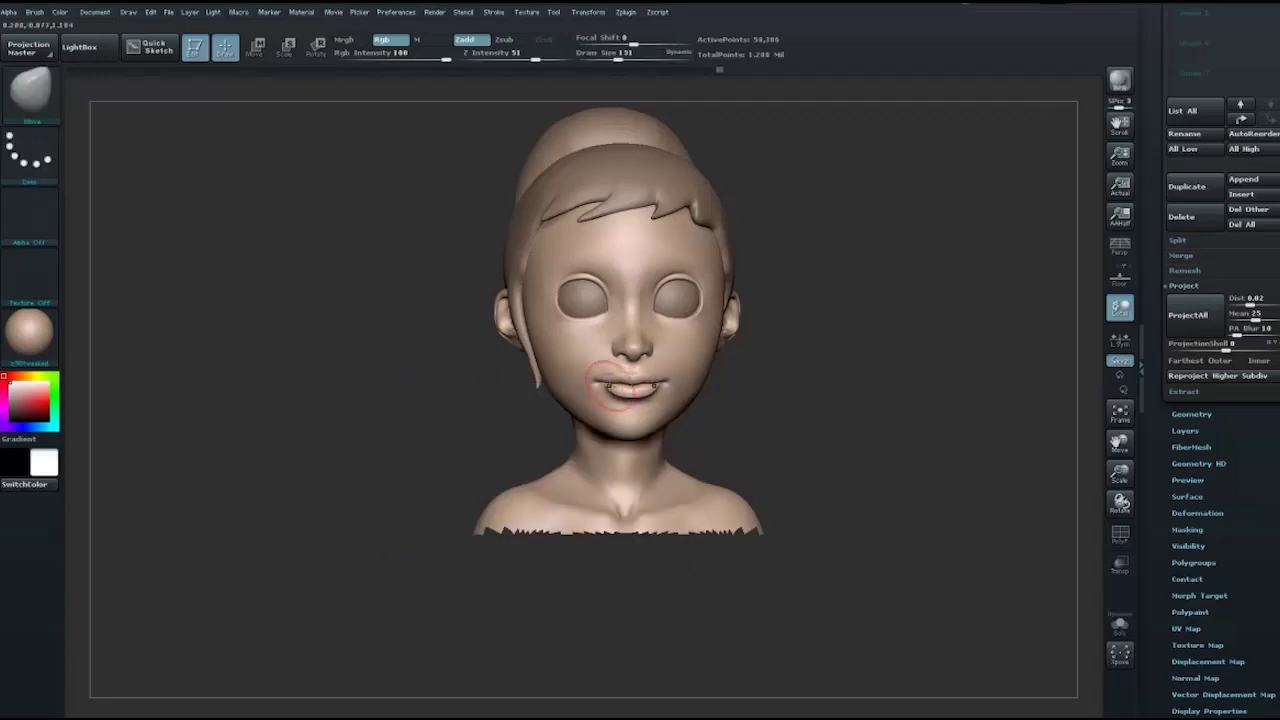
mouse_move(617, 384)
right_mouse_down()
mouse_move(849, 334)
mouse_move(626, 503)
right_mouse_up()
key("space")
left_click_drag(598, 412, 636, 390)
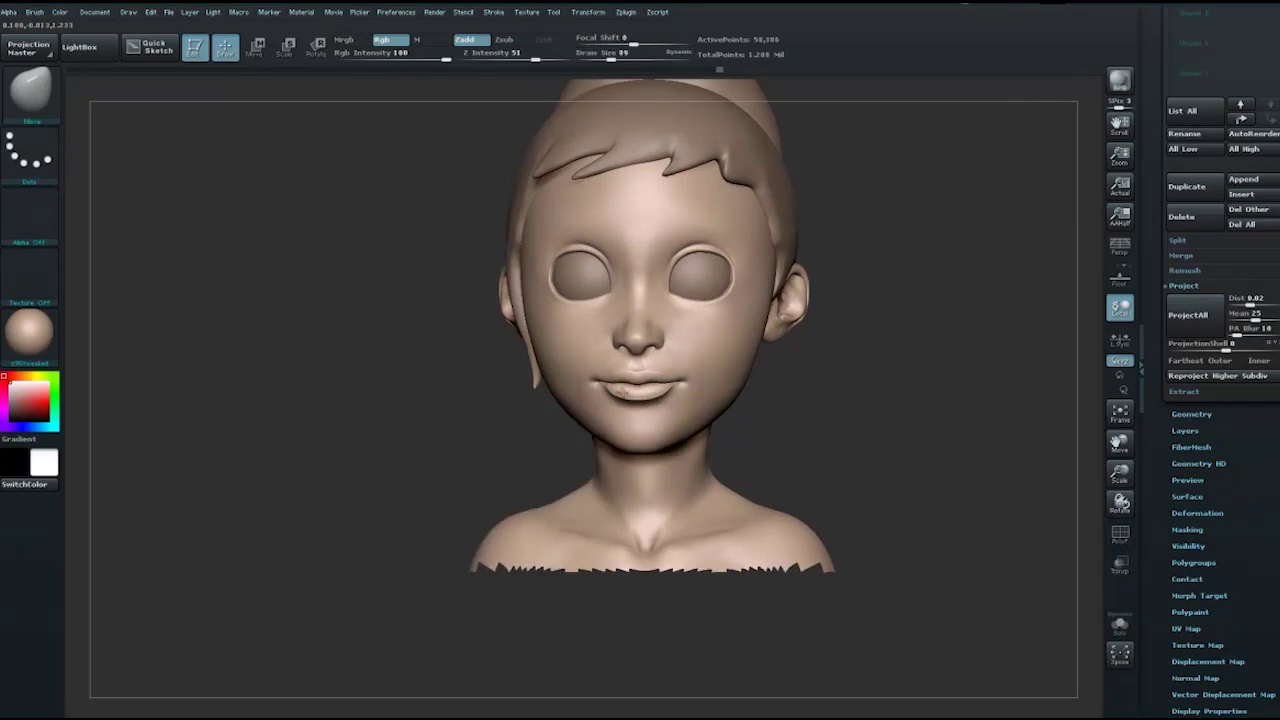
- Check the head in profile, then unhide the body and view the character from behind
right_click_drag(625, 393, 618, 378)
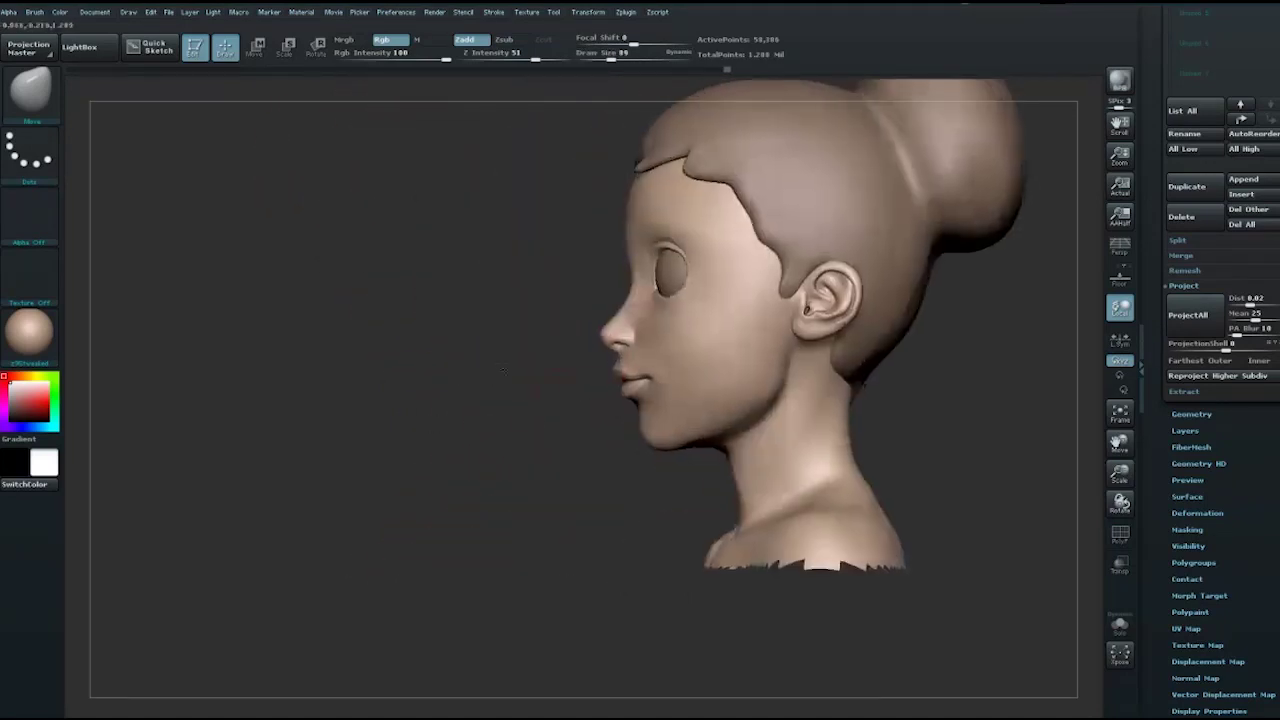
right_click_drag(483, 389, 475, 382)
left_click(475, 382, "ctrl+shift")
mouse_move(428, 371)
left_mouse_down()
mouse_move(318, 381)
mouse_move(444, 369)
mouse_move(394, 354)
left_mouse_up()
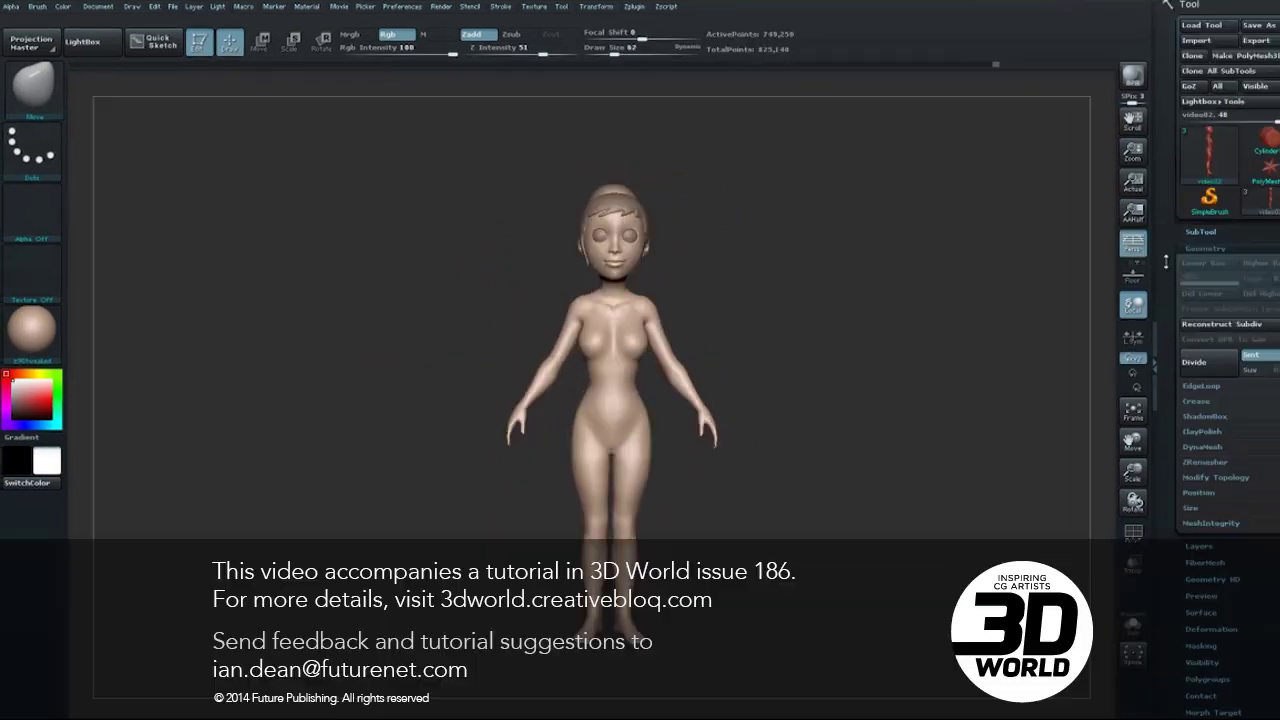